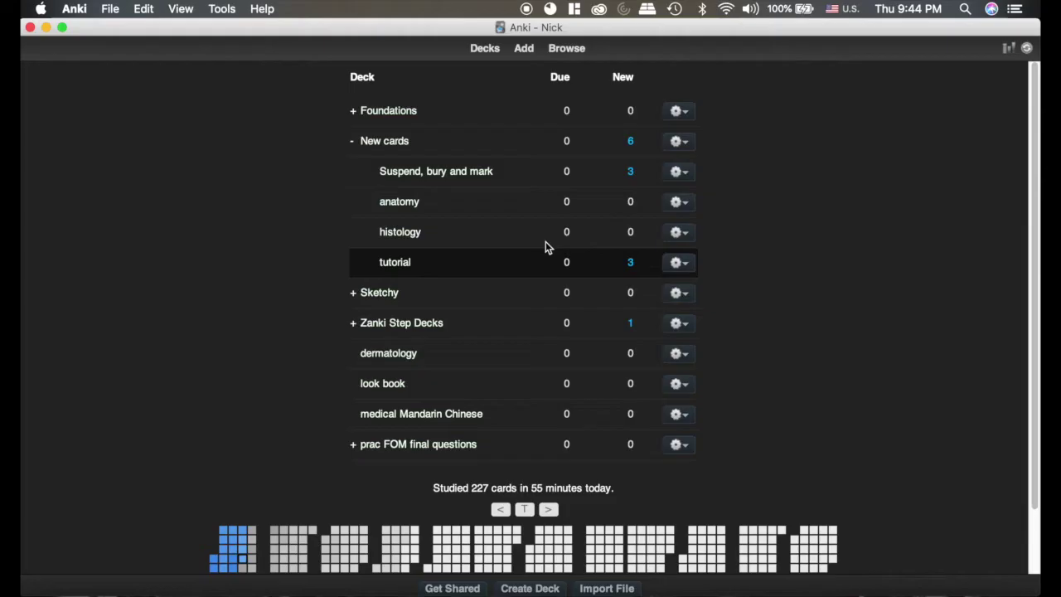
- Open the Add note window for Cloze-Correct notes in the New cards::tutorial deck
{"action": "left_click", "coordinate": [525, 52]}
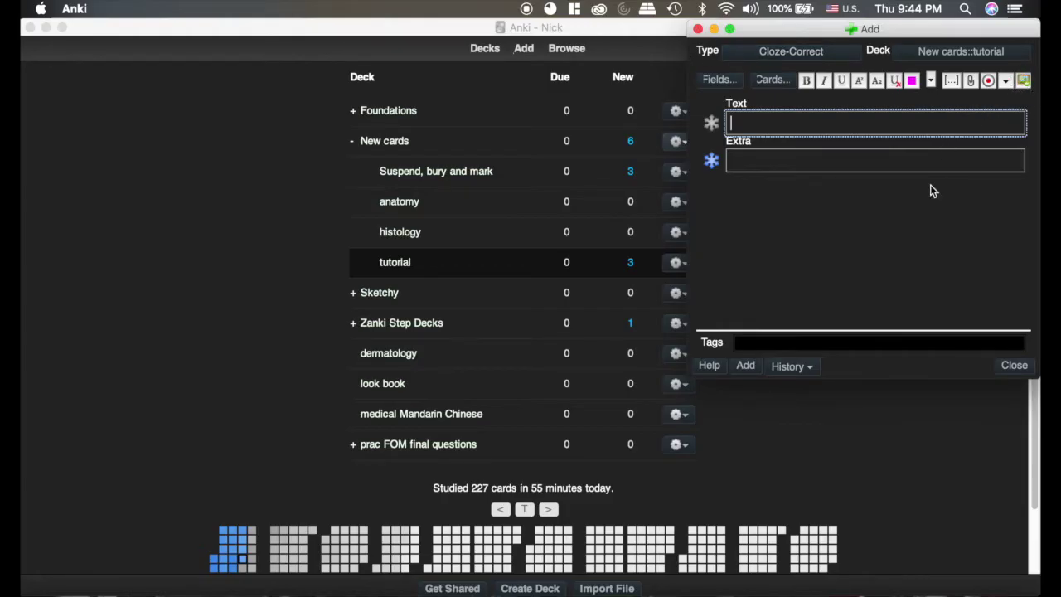
- Screenshot the anterior hip and thigh muscles diagram from Google Images, then return to Anki
{"action": "key", "text": "ctrl+Right"}
{"action": "scroll", "coordinate": [492, 273], "scroll_direction": "up", "scroll_amount": 4}
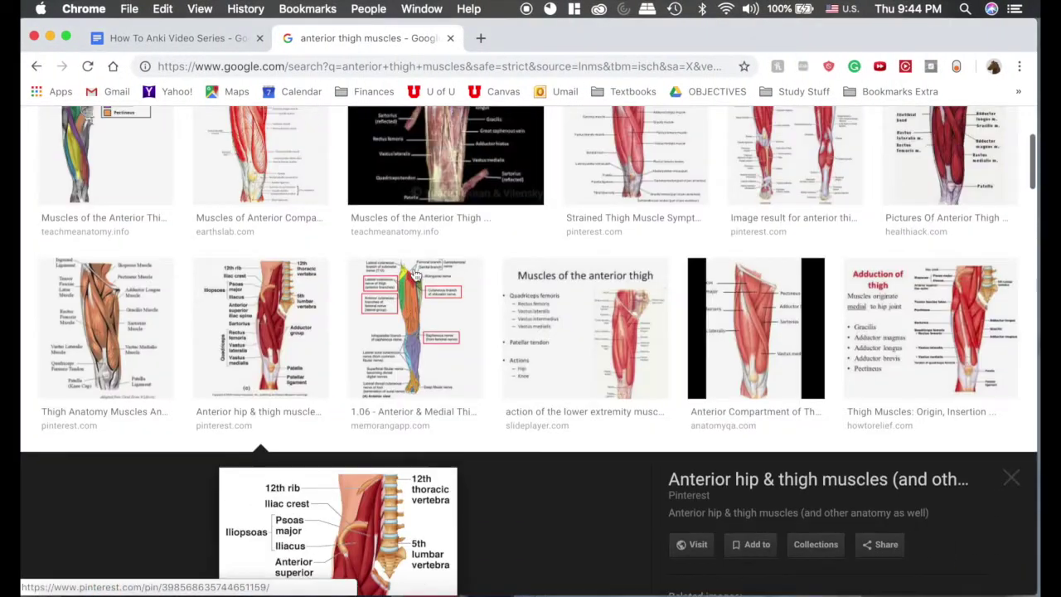
{"action": "scroll", "coordinate": [417, 276], "scroll_direction": "down", "scroll_amount": 3}
{"action": "scroll", "coordinate": [417, 277], "scroll_direction": "down", "scroll_amount": 1}
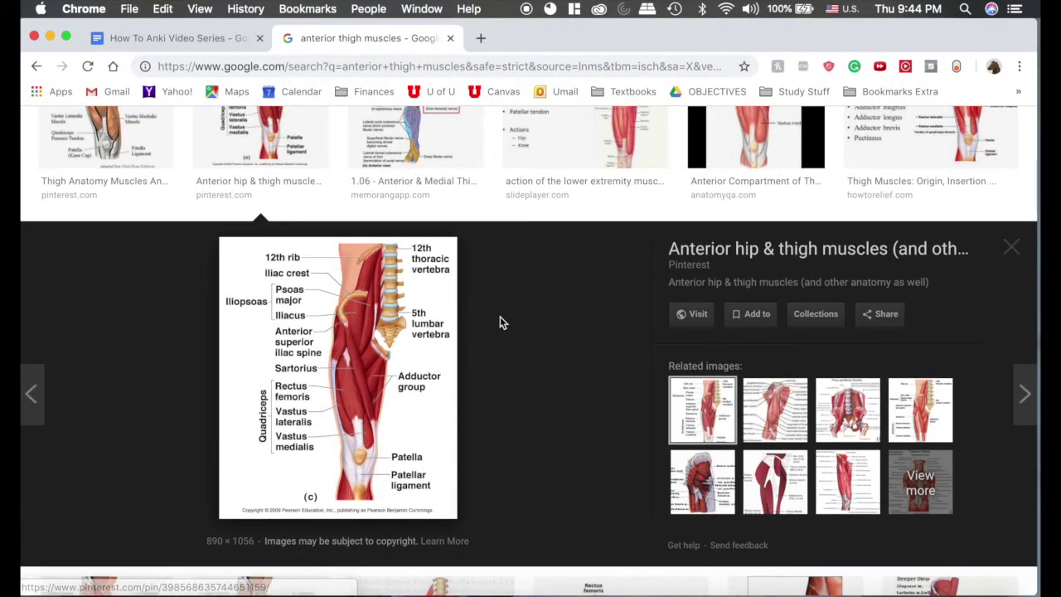
{"action": "key", "text": "super+shift+4"}
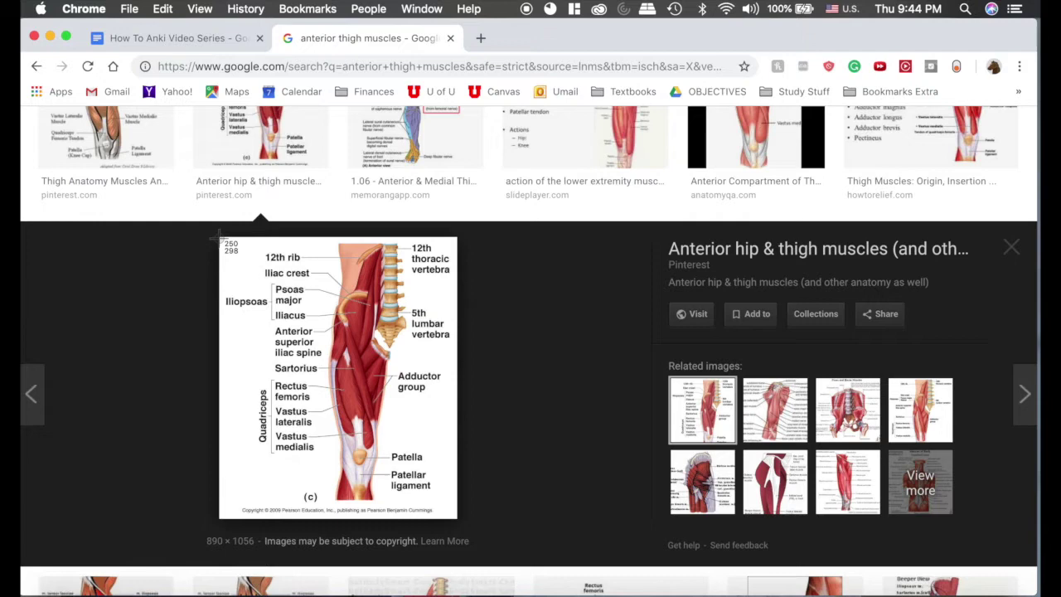
{"action": "left_click_drag", "start_coordinate": [219, 238], "coordinate": [458, 508]}
{"action": "key", "text": "super+Tab"}
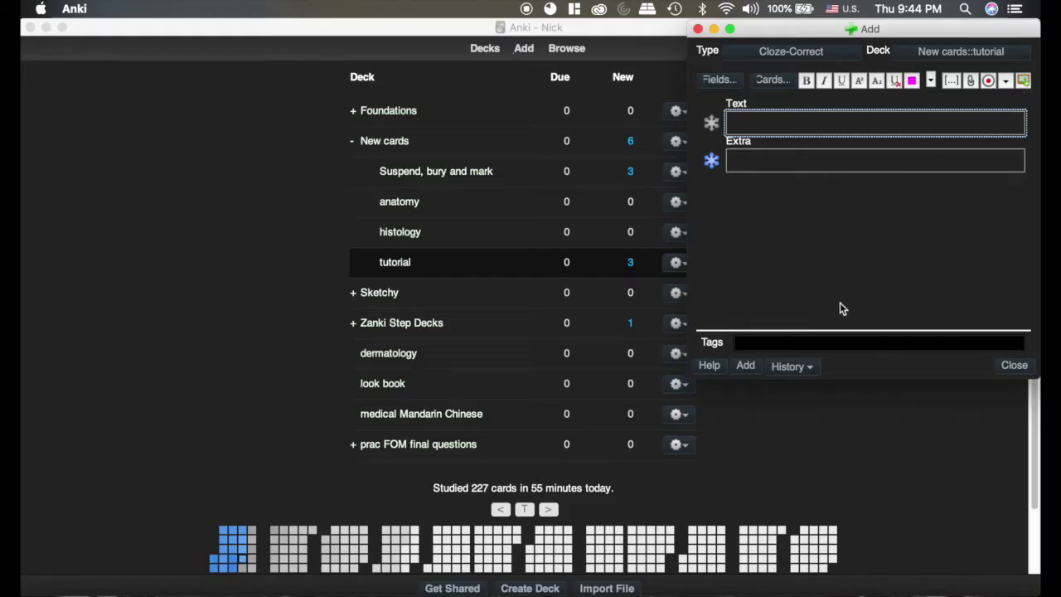
- Load the thigh diagram into Image Occlusion and mask 12th thoracic vertebra, 5th lumbar vertebra, Adductor group, and Patella labels
{"action": "left_click", "coordinate": [1025, 81]}
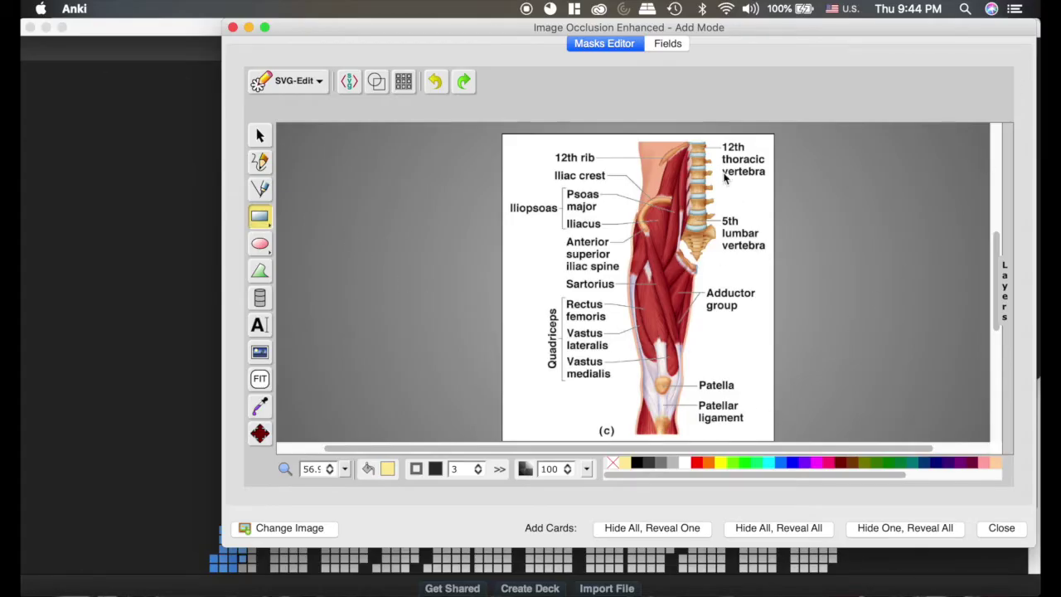
{"action": "left_click_drag", "start_coordinate": [719, 142], "coordinate": [769, 178]}
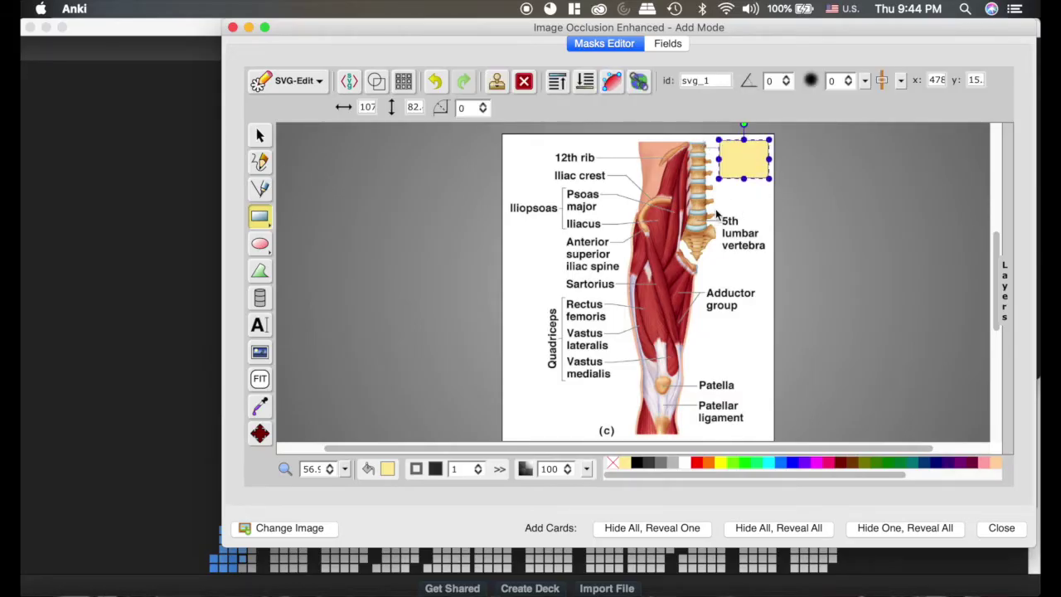
{"action": "left_click_drag", "start_coordinate": [715, 209], "coordinate": [771, 253]}
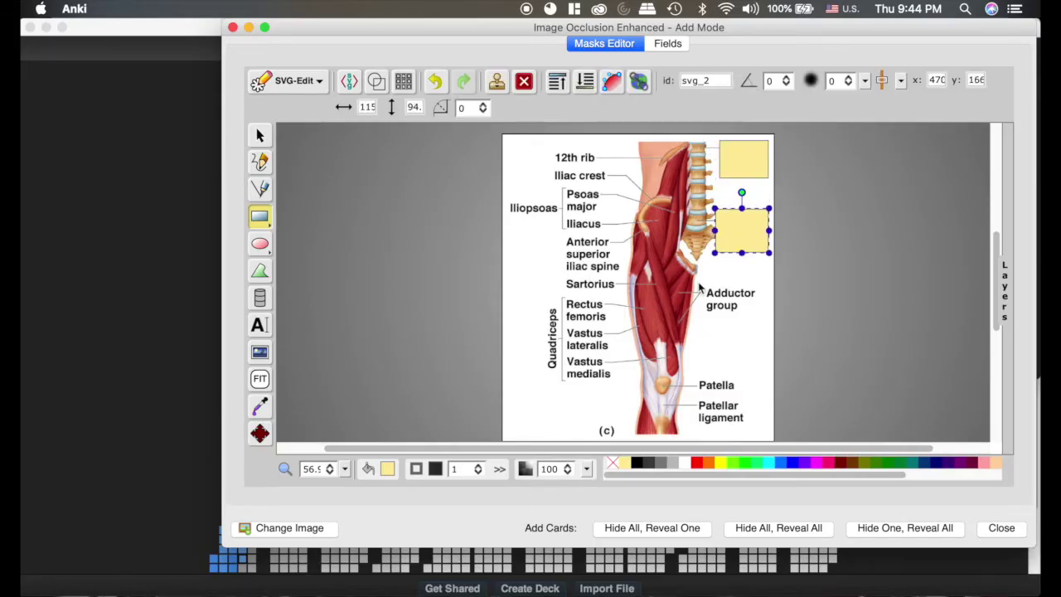
{"action": "left_click_drag", "start_coordinate": [696, 281], "coordinate": [763, 316]}
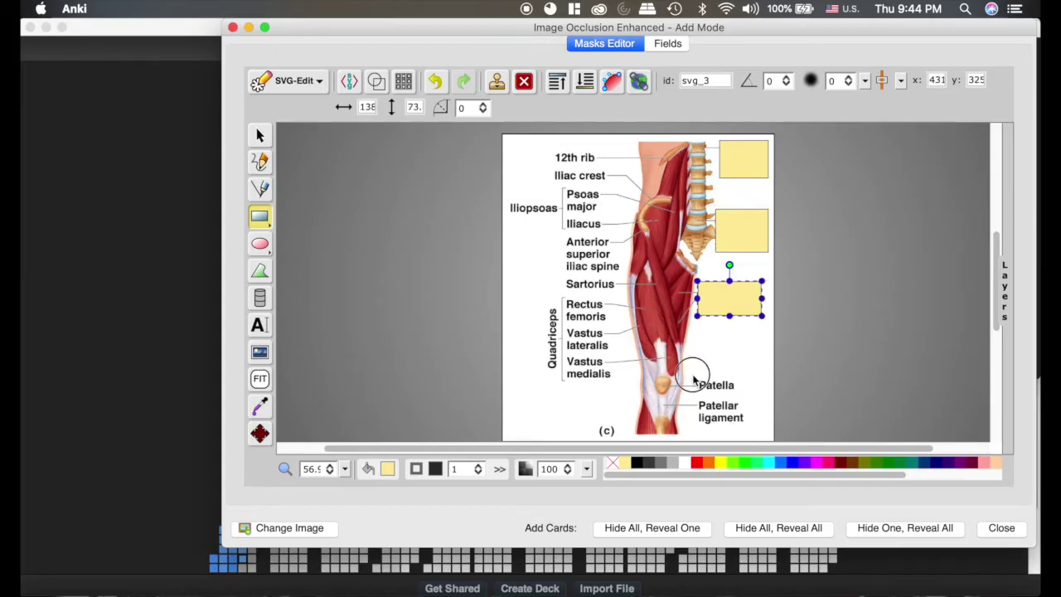
{"action": "left_click_drag", "start_coordinate": [691, 374], "coordinate": [754, 427]}
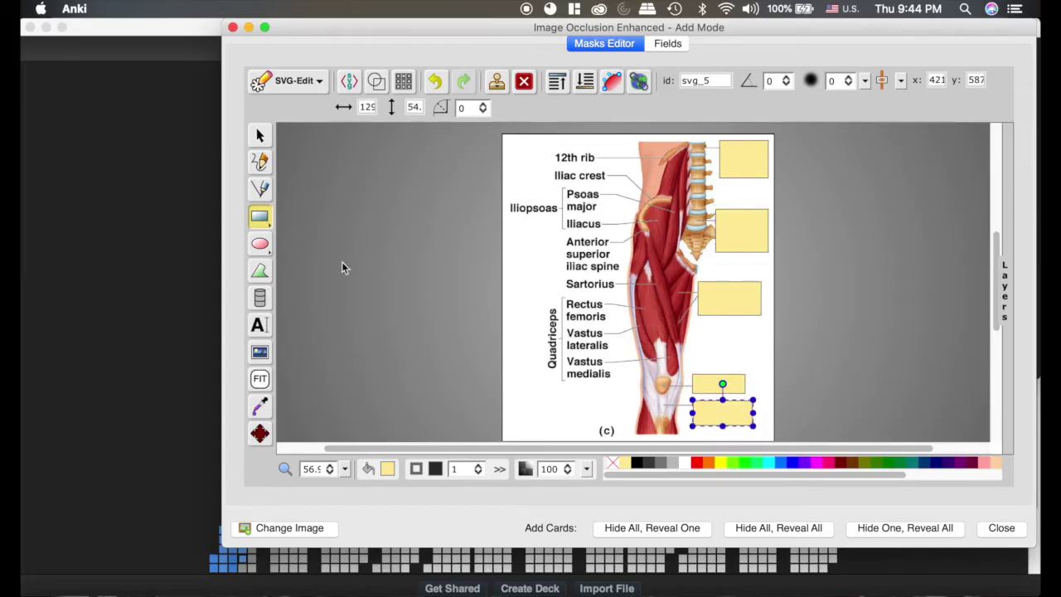
- Draw one polygon mask enclosing the Iliopsoas, Psoas major and Iliacus labels
{"action": "left_click", "coordinate": [260, 273]}
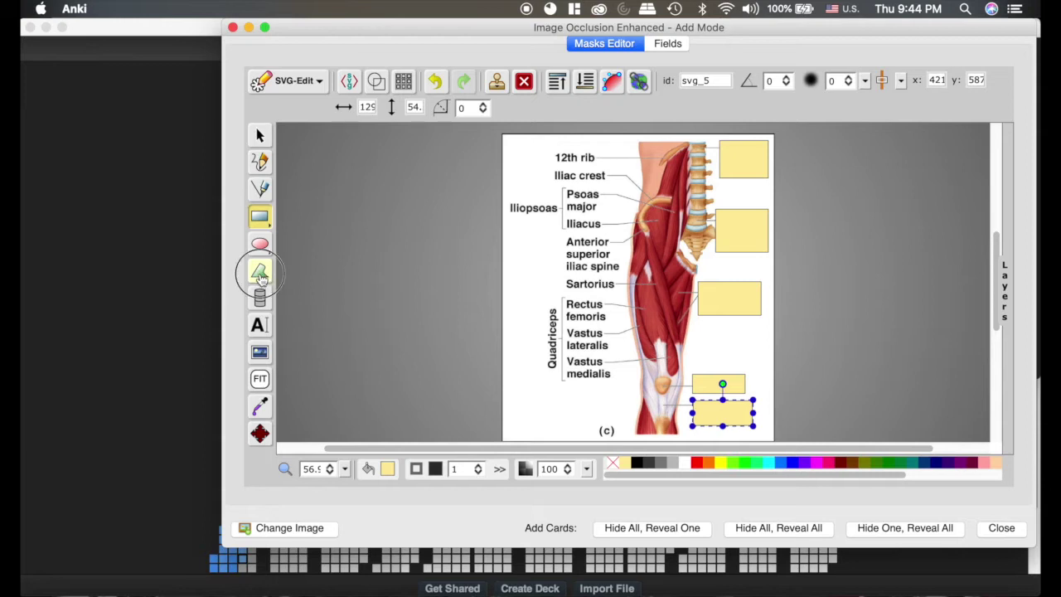
{"action": "left_click", "coordinate": [509, 215]}
{"action": "left_click", "coordinate": [556, 216]}
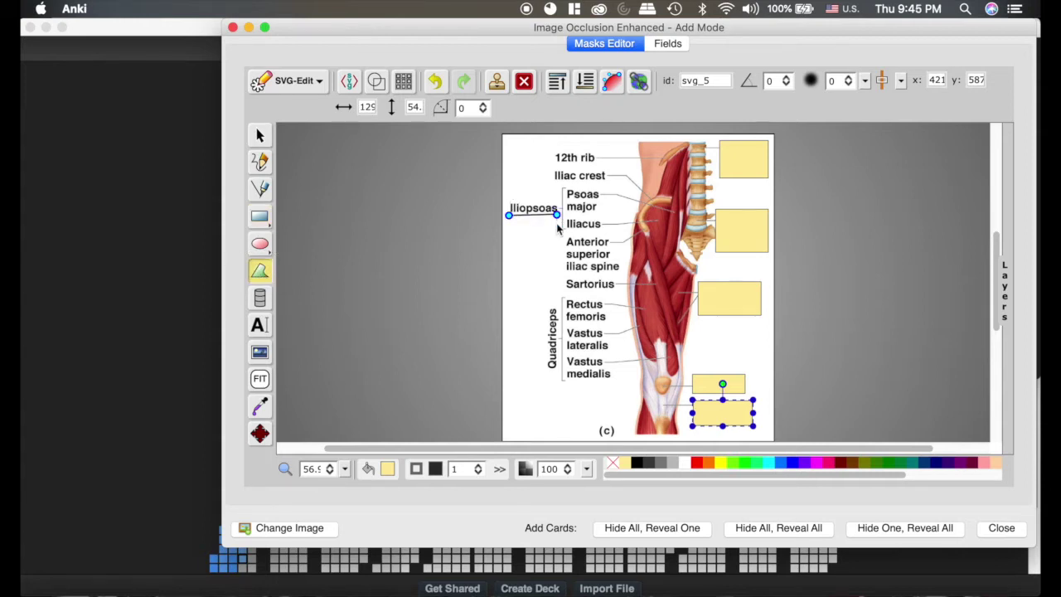
{"action": "left_click", "coordinate": [556, 234]}
{"action": "left_click", "coordinate": [602, 234]}
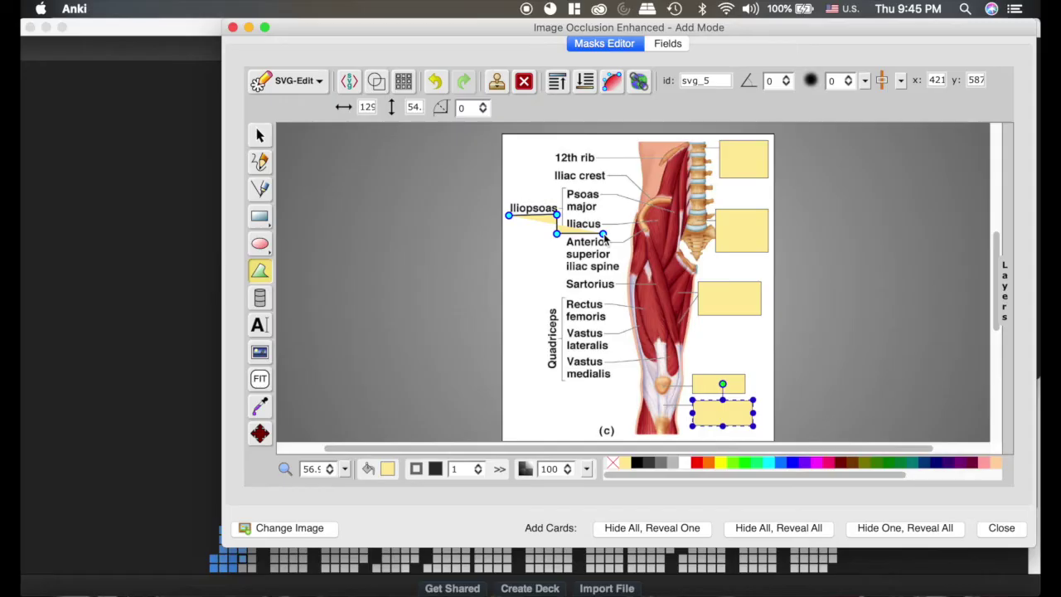
{"action": "left_click", "coordinate": [600, 187]}
{"action": "left_click", "coordinate": [555, 186]}
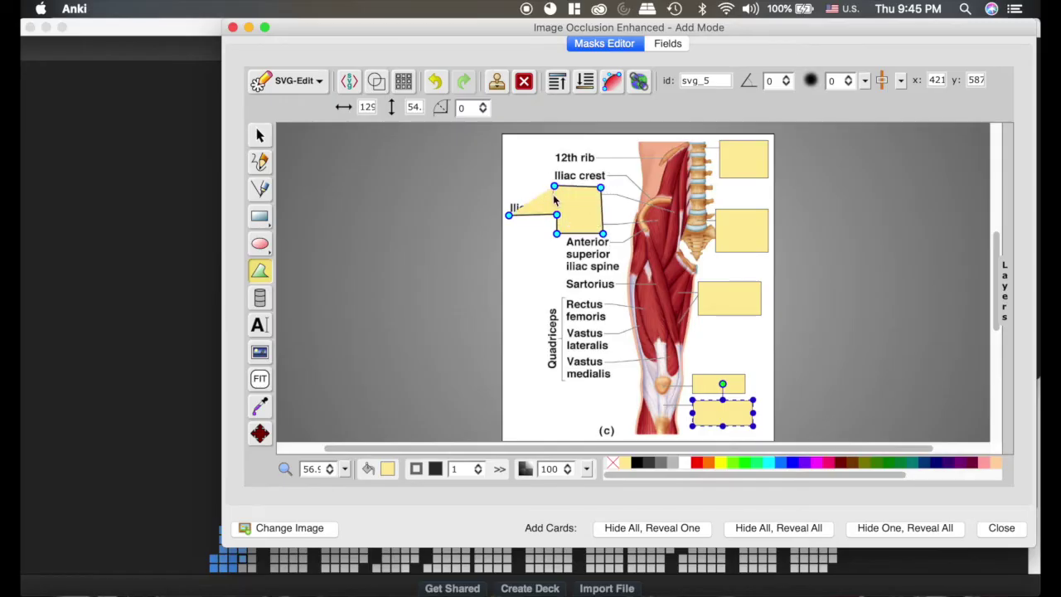
{"action": "left_click", "coordinate": [553, 198]}
{"action": "left_click", "coordinate": [507, 199]}
{"action": "left_click", "coordinate": [512, 218]}
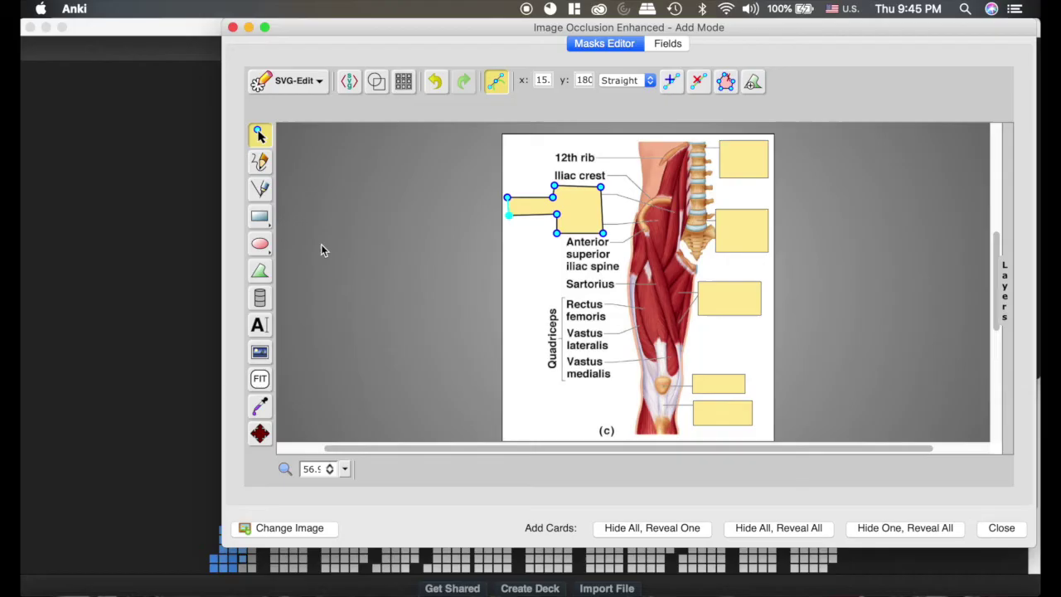
- Draw a rectangle mask over the Quadriceps label and rotate it to stand upright
{"action": "left_click", "coordinate": [513, 294]}
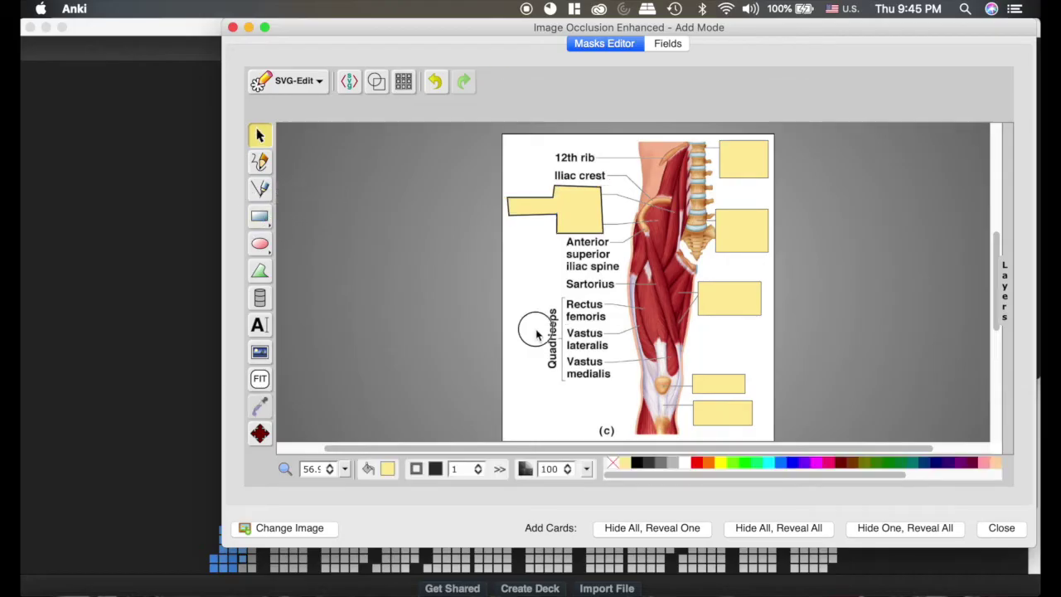
{"action": "left_click_drag", "start_coordinate": [521, 330], "coordinate": [619, 346]}
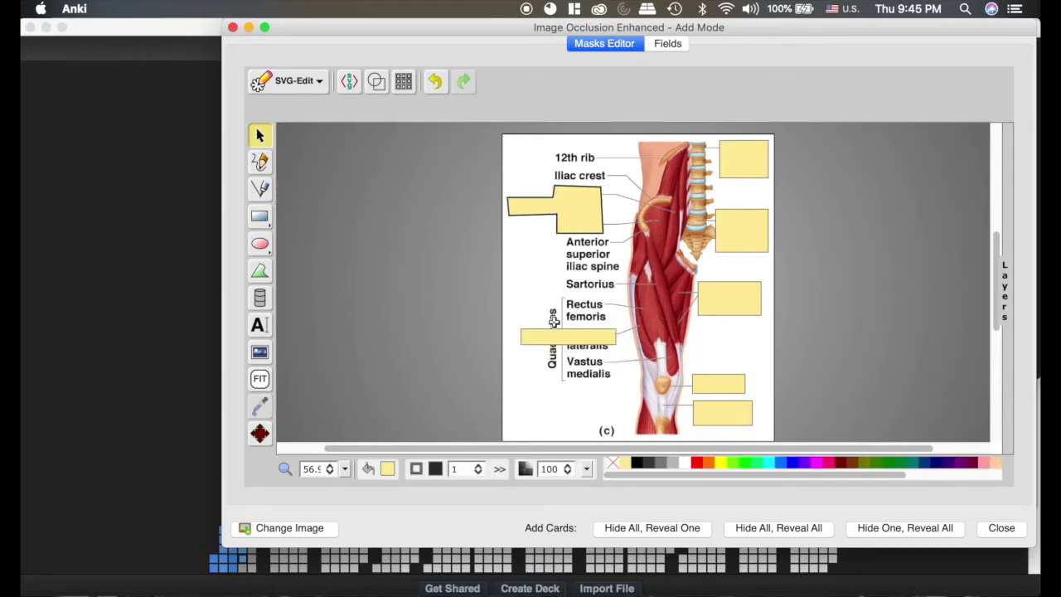
{"action": "left_click", "coordinate": [259, 138]}
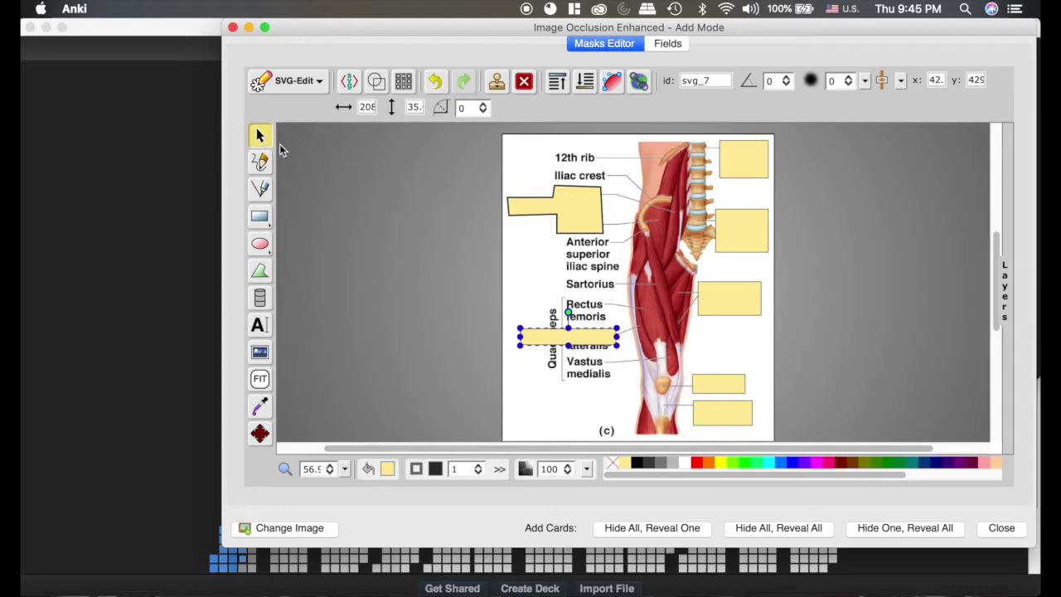
{"action": "left_click_drag", "start_coordinate": [568, 312], "coordinate": [554, 333]}
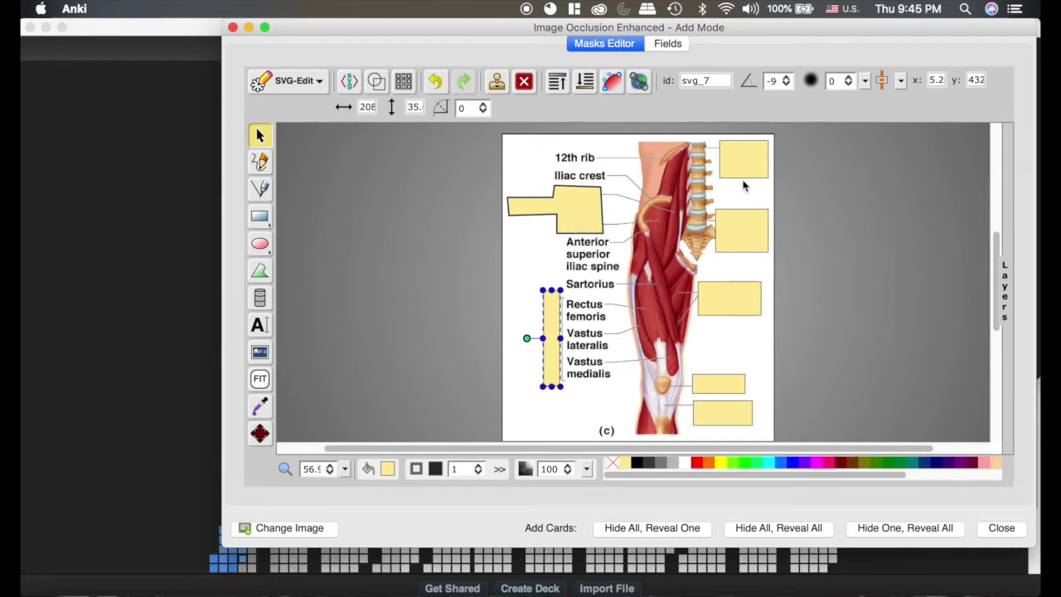
- Group the Iliopsoas polygon with the 5th lumbar vertebra mask, then add Hide All, Reveal One cards
{"action": "left_click", "coordinate": [744, 232]}
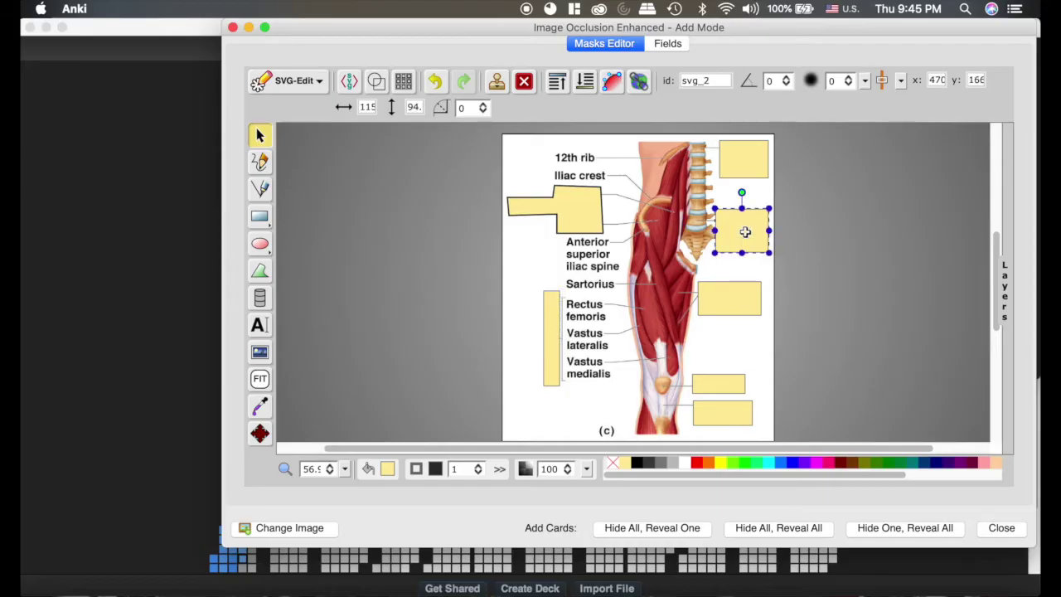
{"action": "left_click", "coordinate": [582, 215], "text": "shift"}
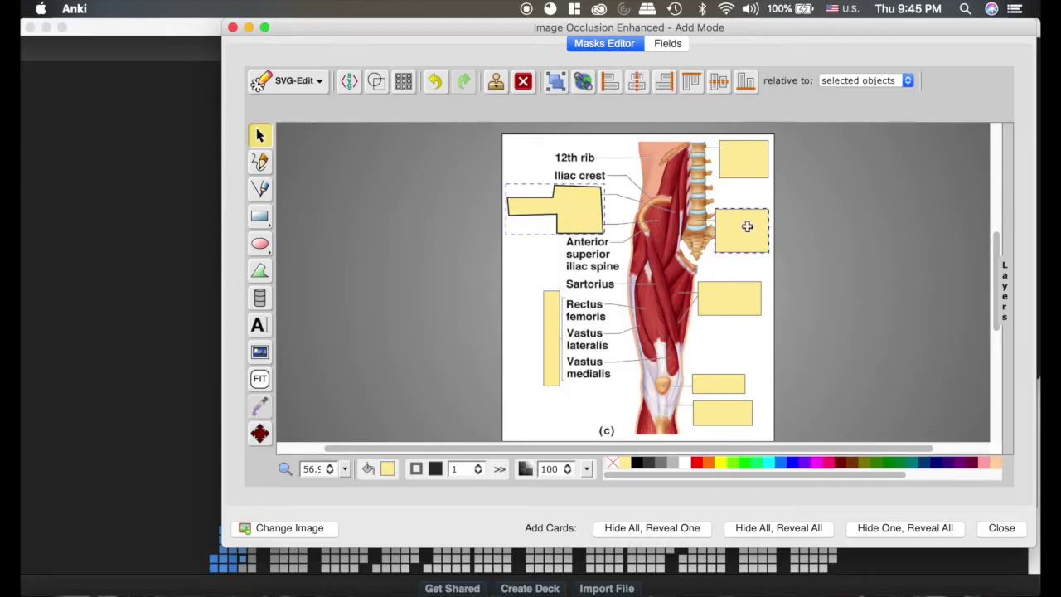
{"action": "left_click", "coordinate": [527, 267]}
{"action": "left_click_drag", "start_coordinate": [554, 162], "coordinate": [720, 240]}
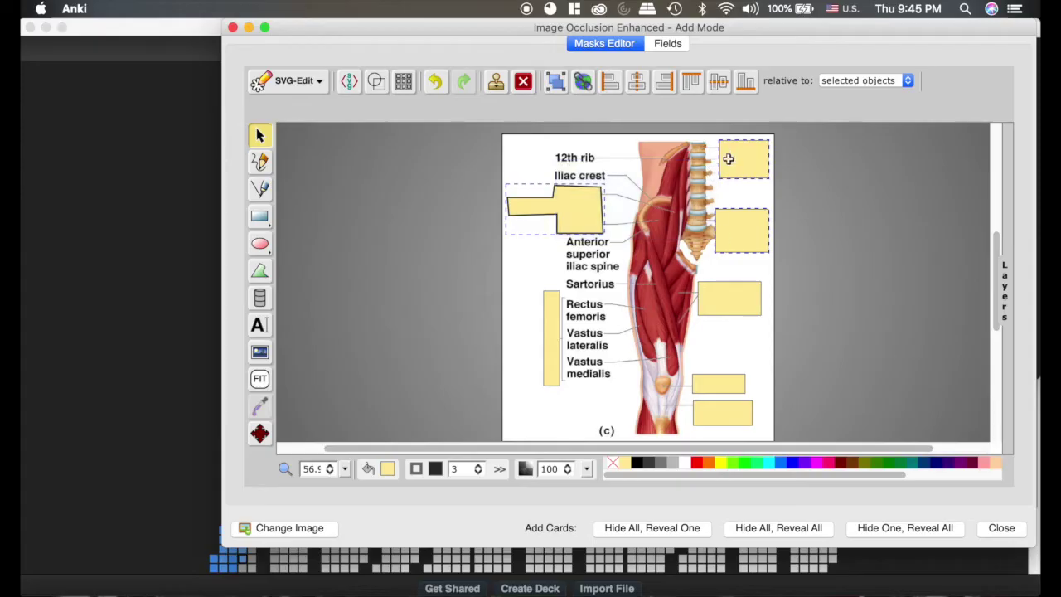
{"action": "left_click", "coordinate": [529, 263]}
{"action": "left_click", "coordinate": [727, 236]}
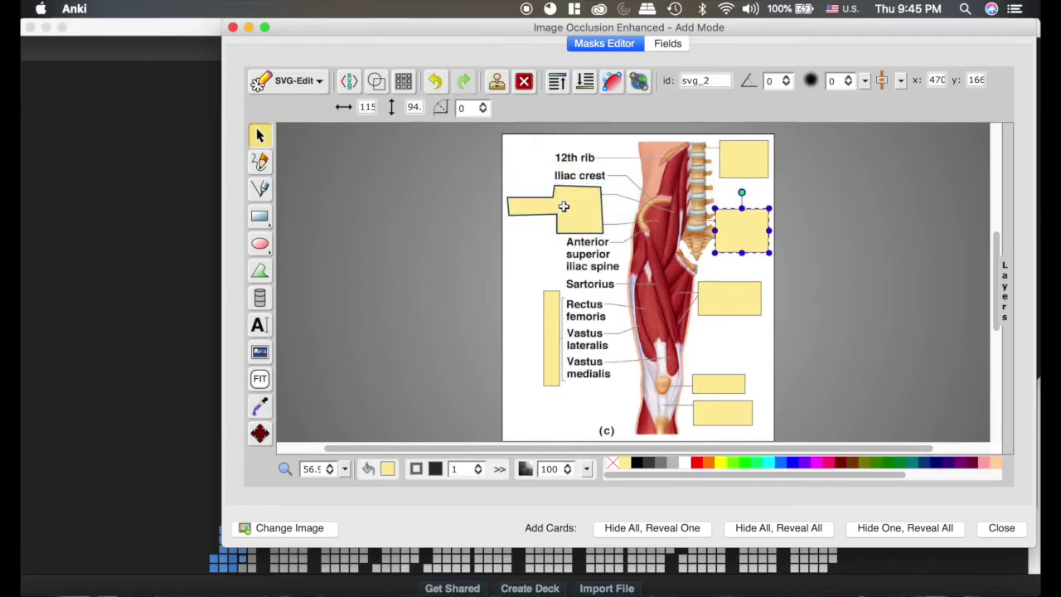
{"action": "left_click", "coordinate": [564, 206], "text": "shift"}
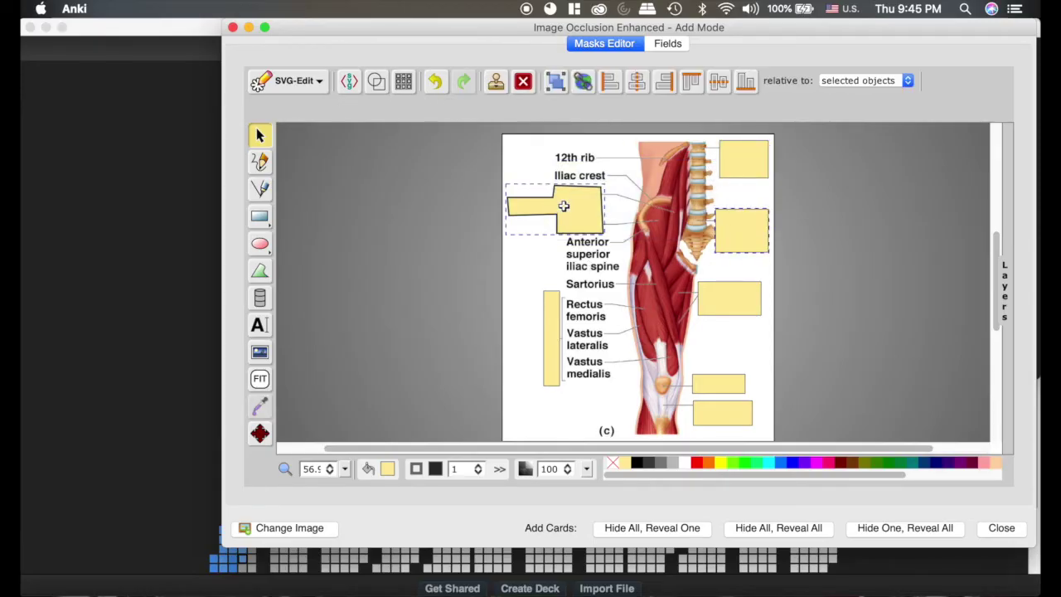
{"action": "left_click", "coordinate": [556, 81]}
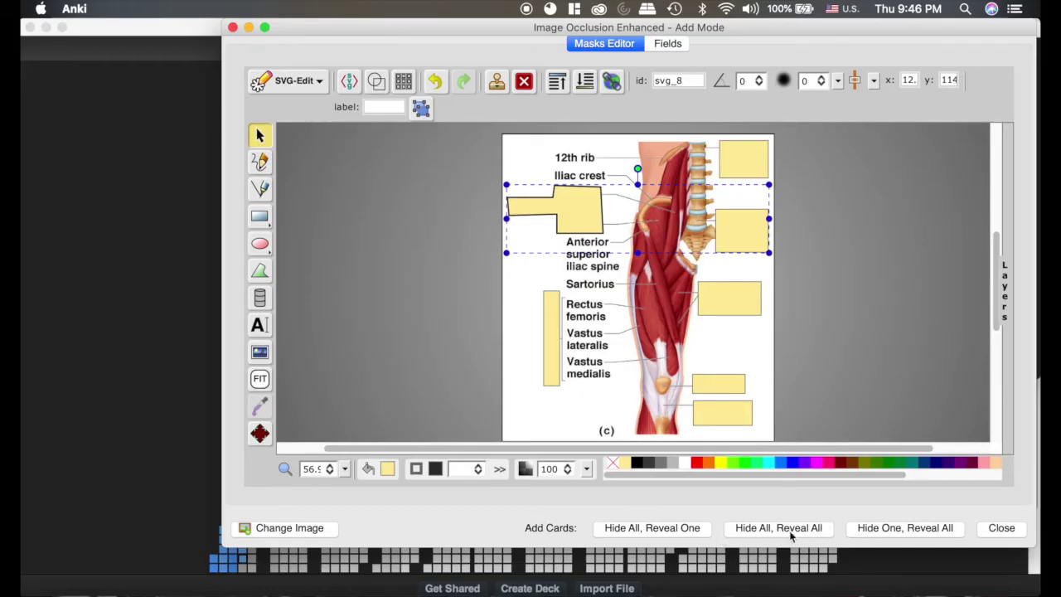
{"action": "left_click", "coordinate": [654, 529]}
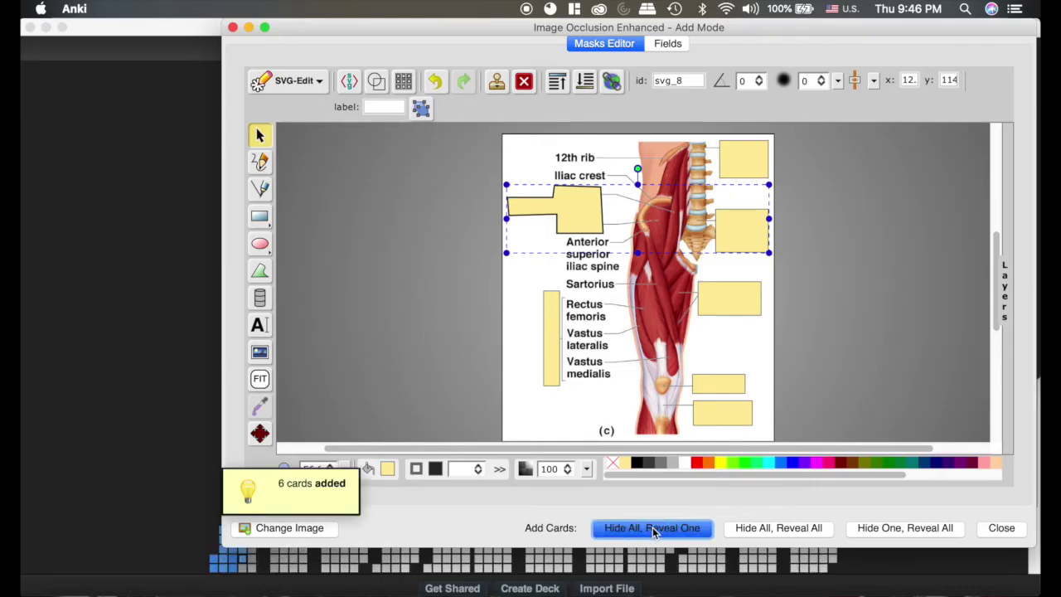
{"action": "left_click", "coordinate": [232, 28]}
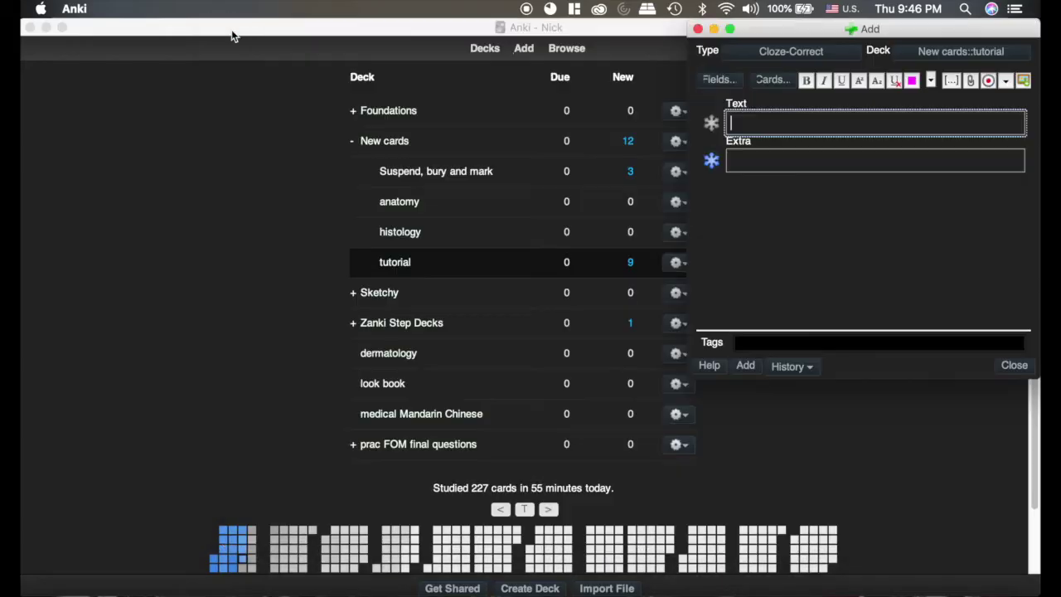
- Preview an IO Card from New cards::tutorial in the browser, revealing its 12th thoracic vertebra answer
{"action": "left_click", "coordinate": [699, 31]}
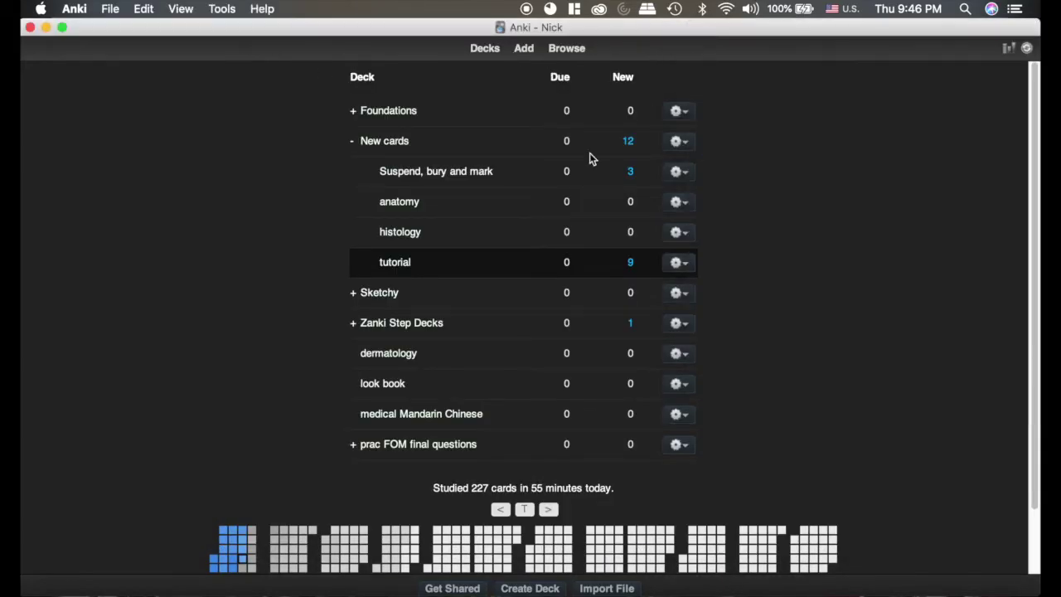
{"action": "left_click", "coordinate": [570, 49]}
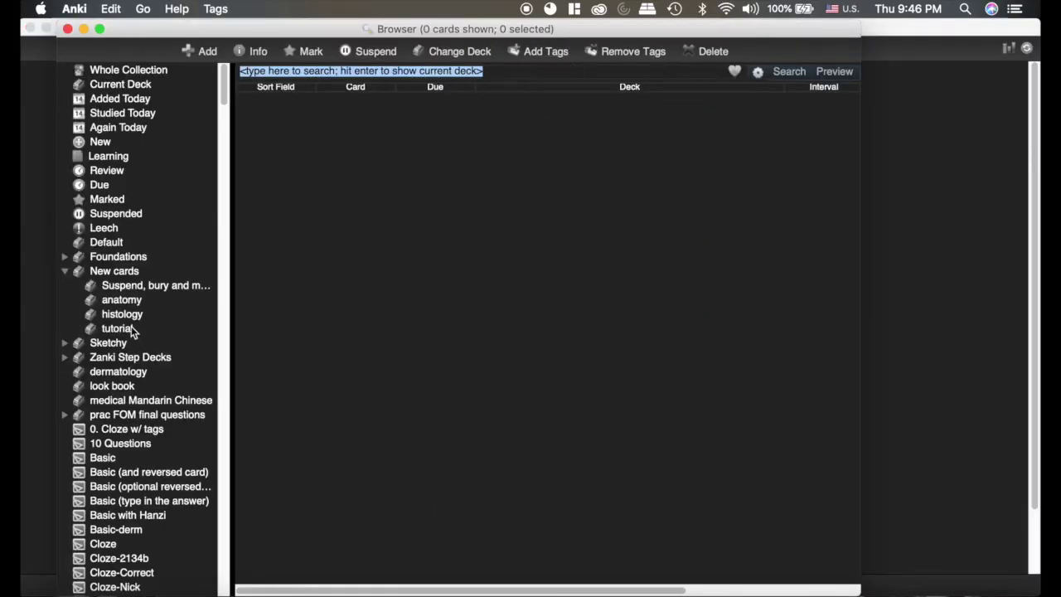
{"action": "left_click", "coordinate": [126, 329]}
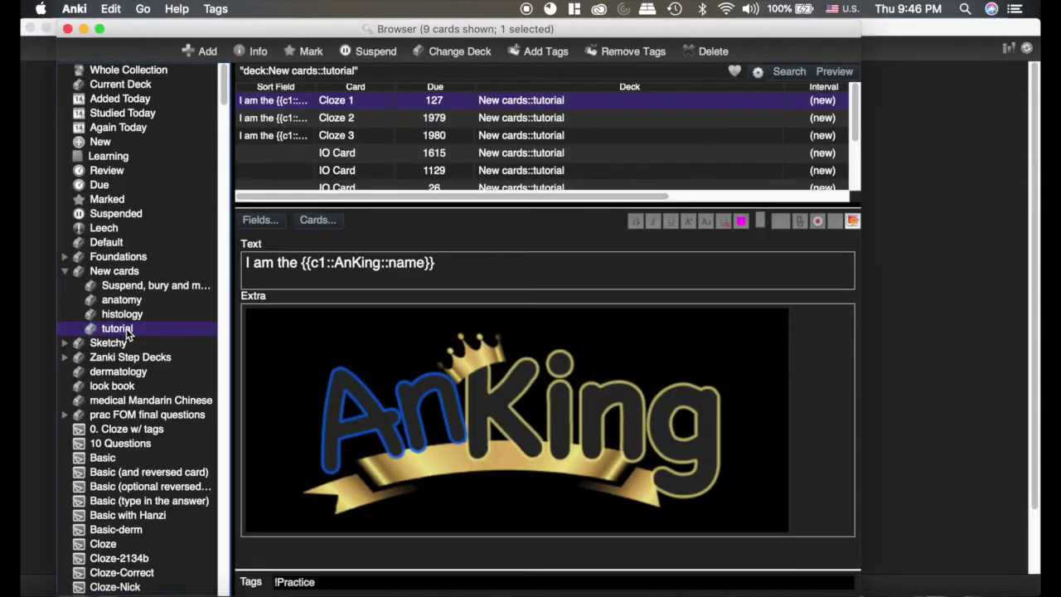
{"action": "left_click", "coordinate": [362, 154]}
{"action": "scroll", "coordinate": [362, 155], "scroll_direction": "down", "scroll_amount": 1}
{"action": "left_click", "coordinate": [834, 72]}
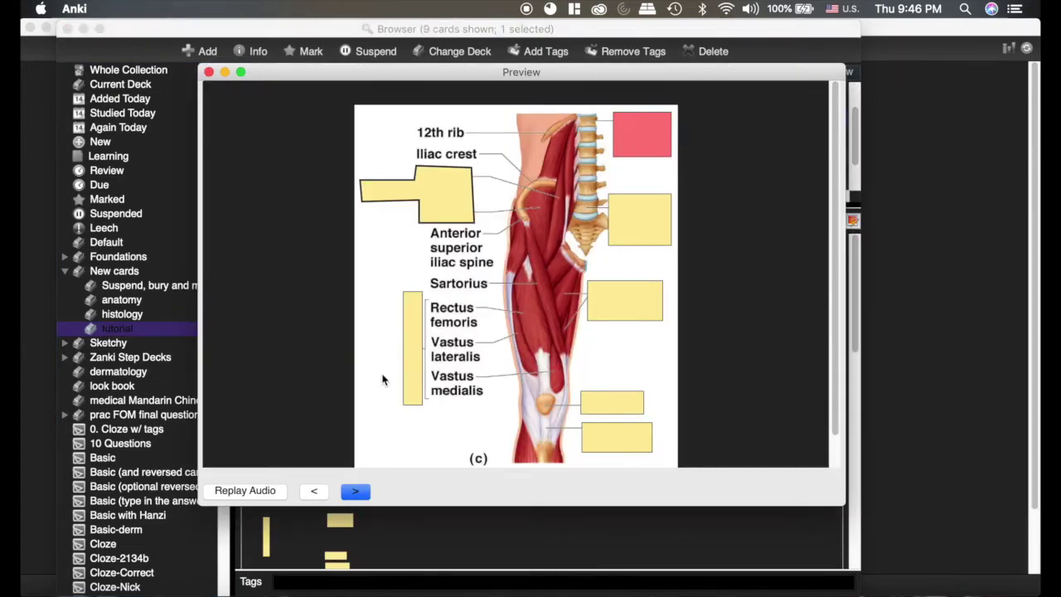
{"action": "left_click", "coordinate": [356, 494]}
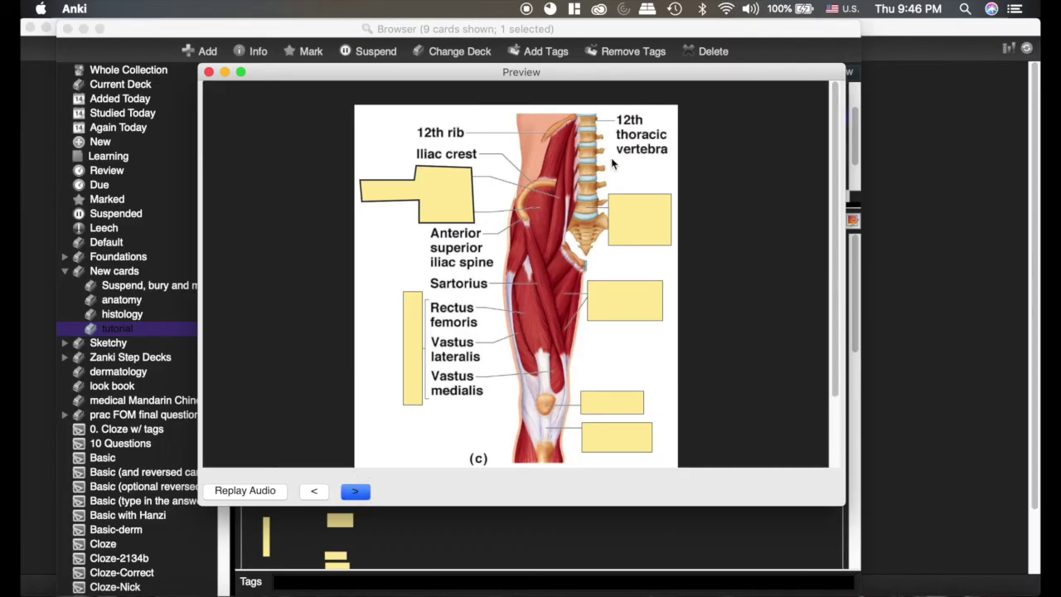
{"action": "left_click", "coordinate": [209, 73]}
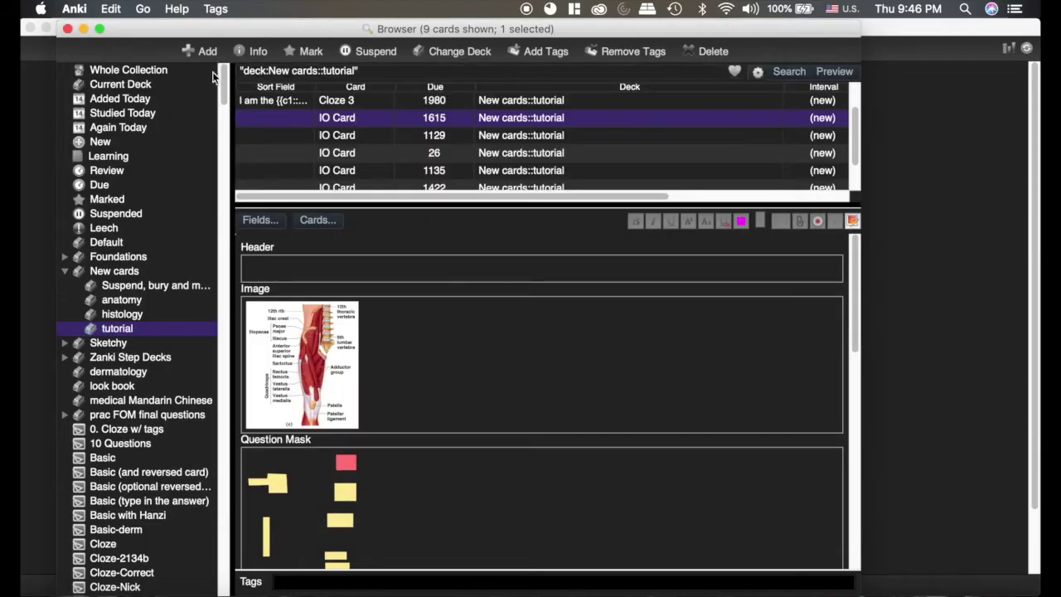
- Move the top-right mask onto the 12th rib label and update the existing occlusion cards
{"action": "left_click", "coordinate": [377, 135]}
{"action": "left_click", "coordinate": [369, 121]}
{"action": "left_click", "coordinate": [854, 222]}
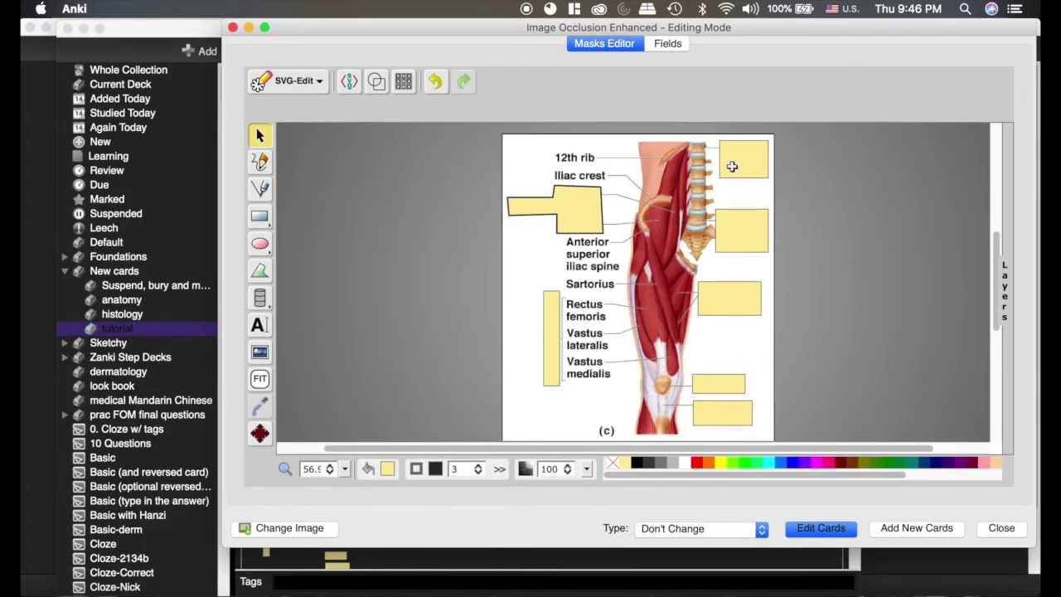
{"action": "left_click_drag", "start_coordinate": [732, 167], "coordinate": [583, 154]}
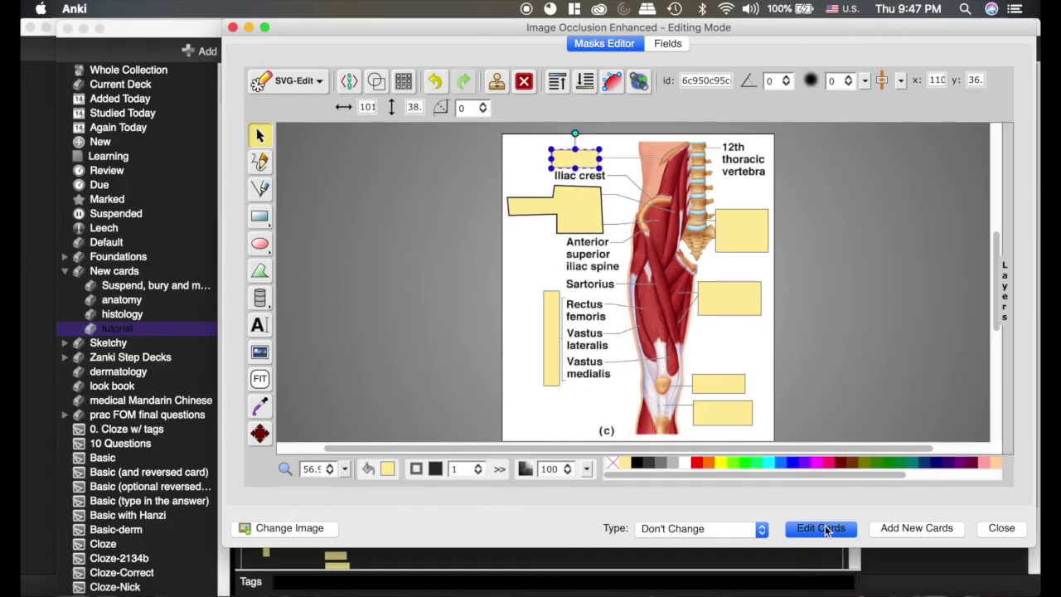
{"action": "left_click", "coordinate": [821, 528]}
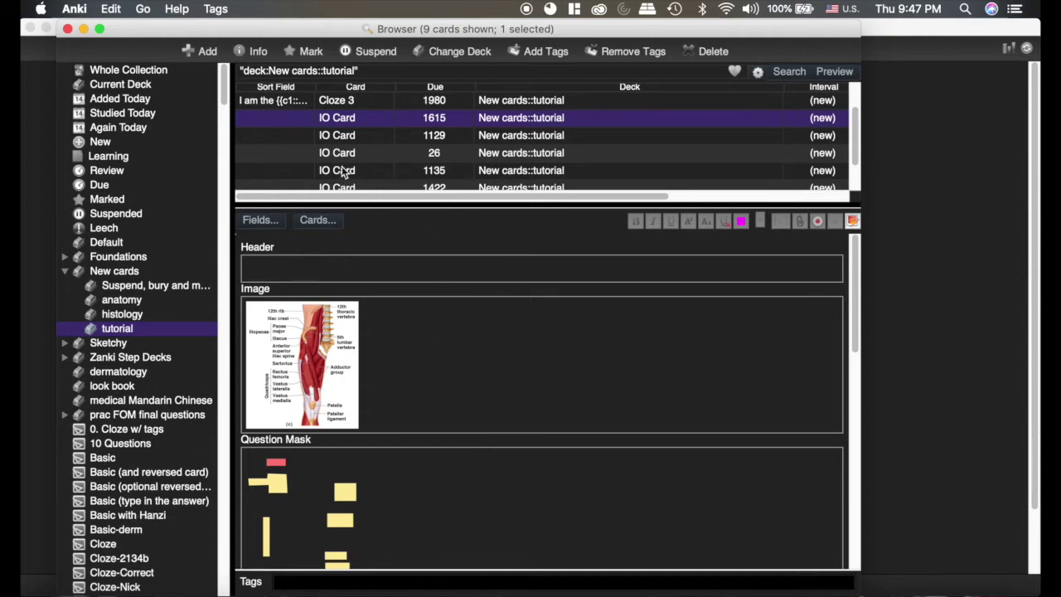
- Select the IO Card due 1615 in the browser's tutorial card list
{"action": "left_click", "coordinate": [371, 171]}
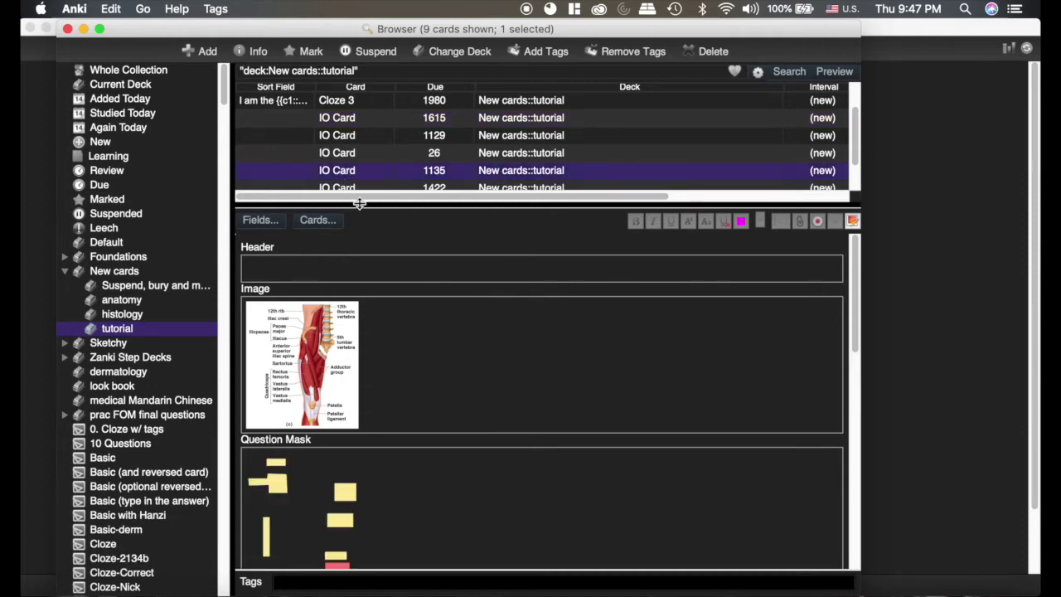
{"action": "scroll", "coordinate": [373, 152], "scroll_direction": "down", "scroll_amount": 1}
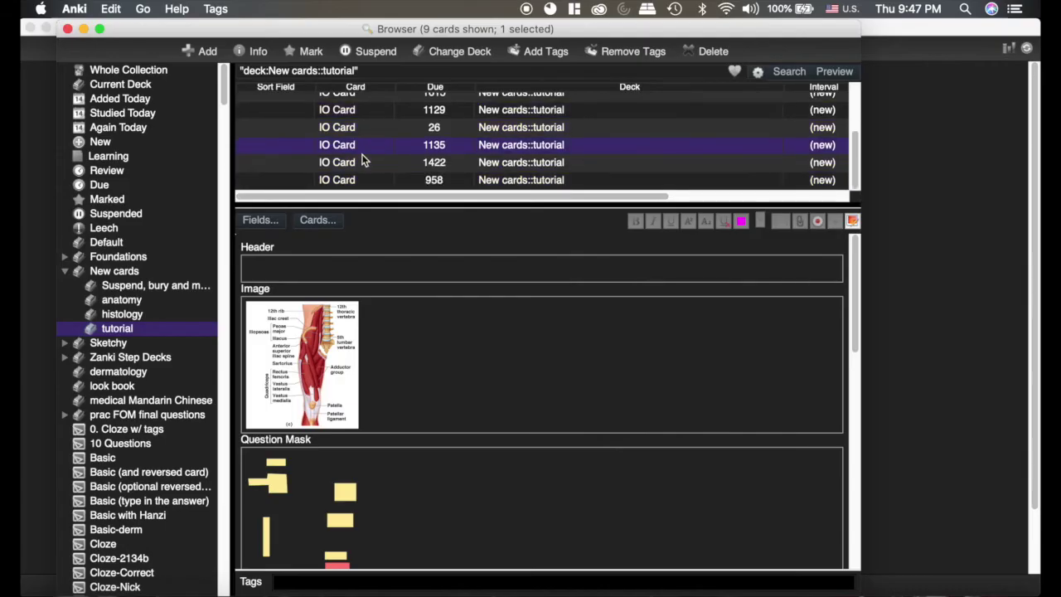
{"action": "key", "text": "Down"}
{"action": "key", "text": "Down"}
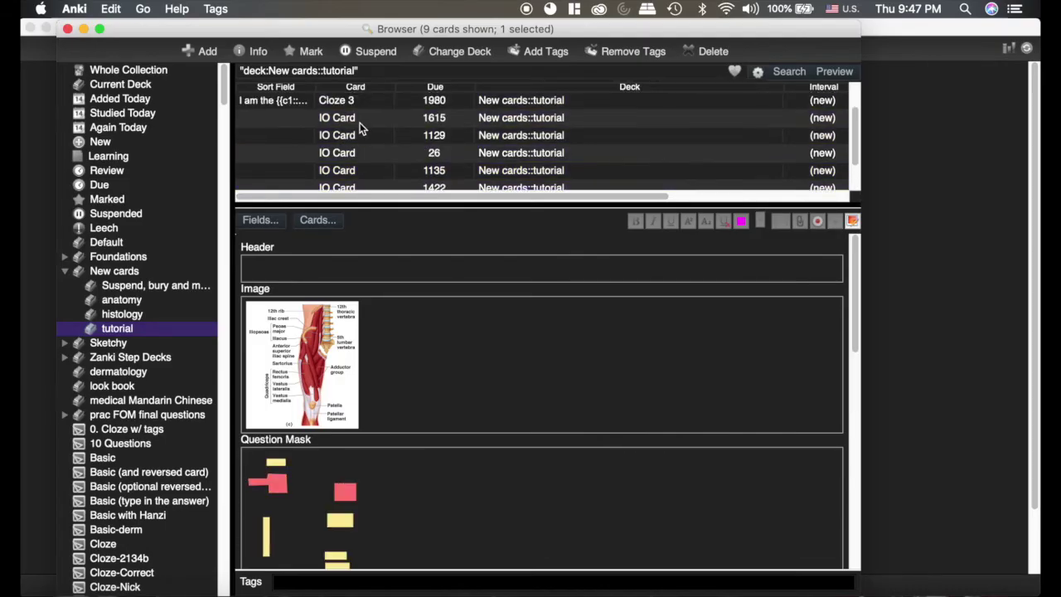
{"action": "left_click", "coordinate": [360, 123]}
{"action": "scroll", "coordinate": [367, 130], "scroll_direction": "down", "scroll_amount": 1}
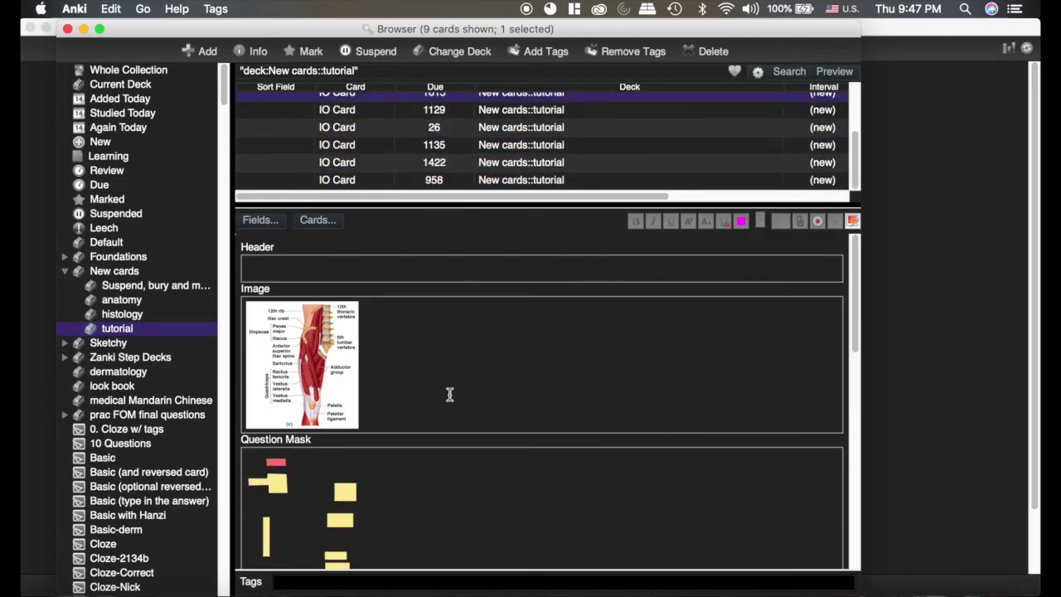
{"action": "scroll", "coordinate": [450, 394], "scroll_direction": "down", "scroll_amount": 5}
{"action": "scroll", "coordinate": [334, 379], "scroll_direction": "up", "scroll_amount": 1}
{"action": "scroll", "coordinate": [310, 340], "scroll_direction": "down", "scroll_amount": 2}
{"action": "scroll", "coordinate": [294, 306], "scroll_direction": "up", "scroll_amount": 4}
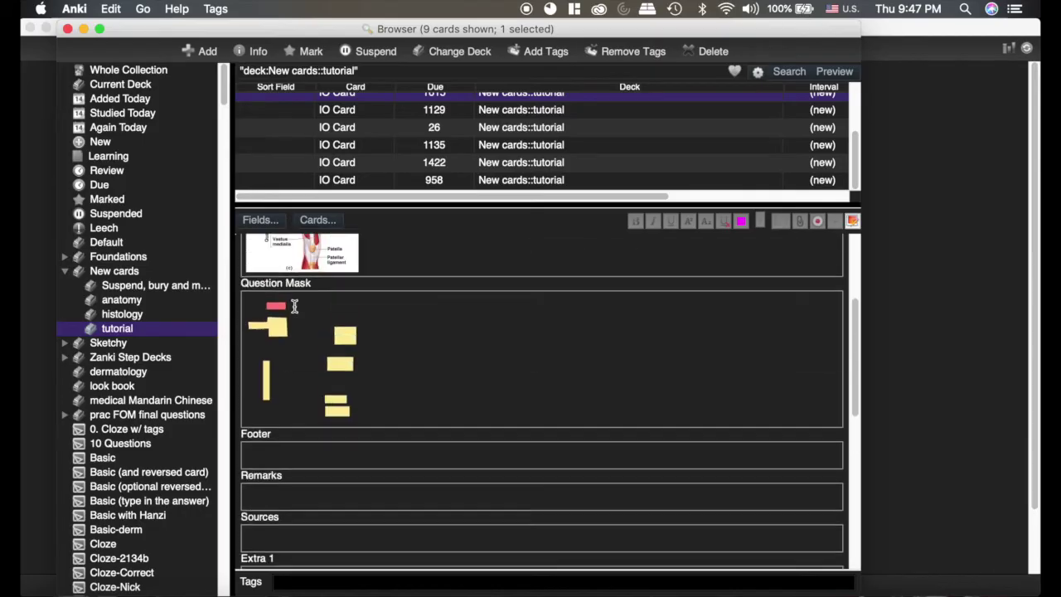
{"action": "scroll", "coordinate": [294, 306], "scroll_direction": "up", "scroll_amount": 4}
{"action": "scroll", "coordinate": [265, 274], "scroll_direction": "down", "scroll_amount": 6}
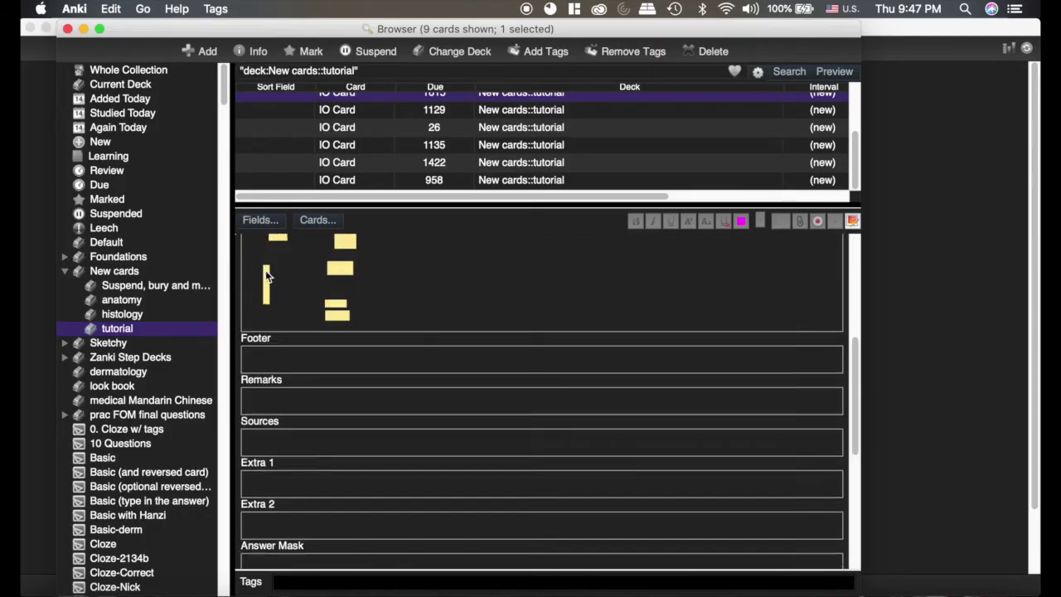
{"action": "scroll", "coordinate": [266, 276], "scroll_direction": "down", "scroll_amount": 2}
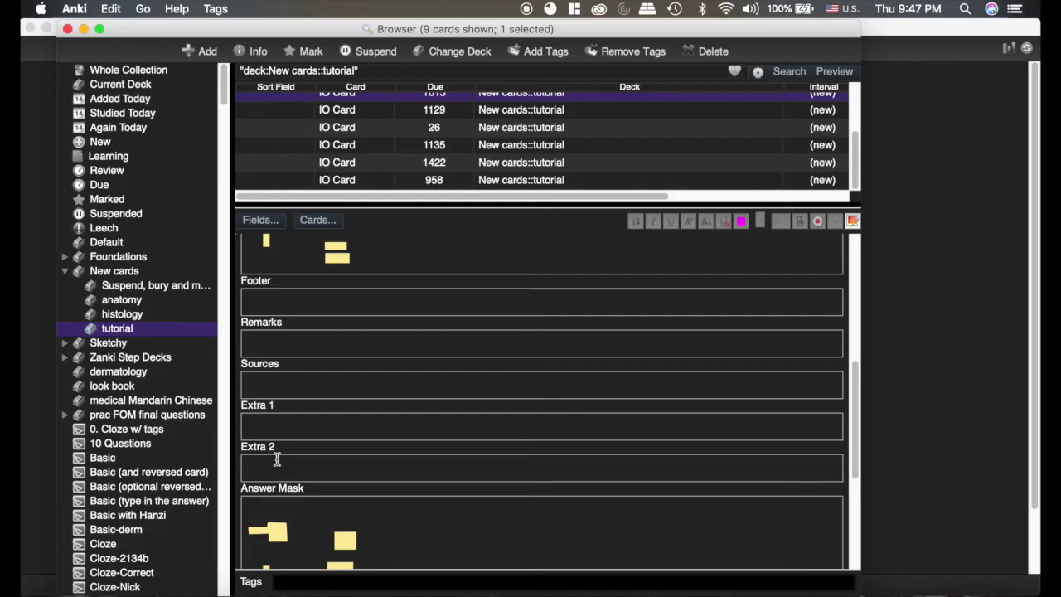
{"action": "scroll", "coordinate": [277, 460], "scroll_direction": "up", "scroll_amount": 8}
- Enter 'Hello' in the note's Header field and preview the card
{"action": "left_click", "coordinate": [280, 268]}
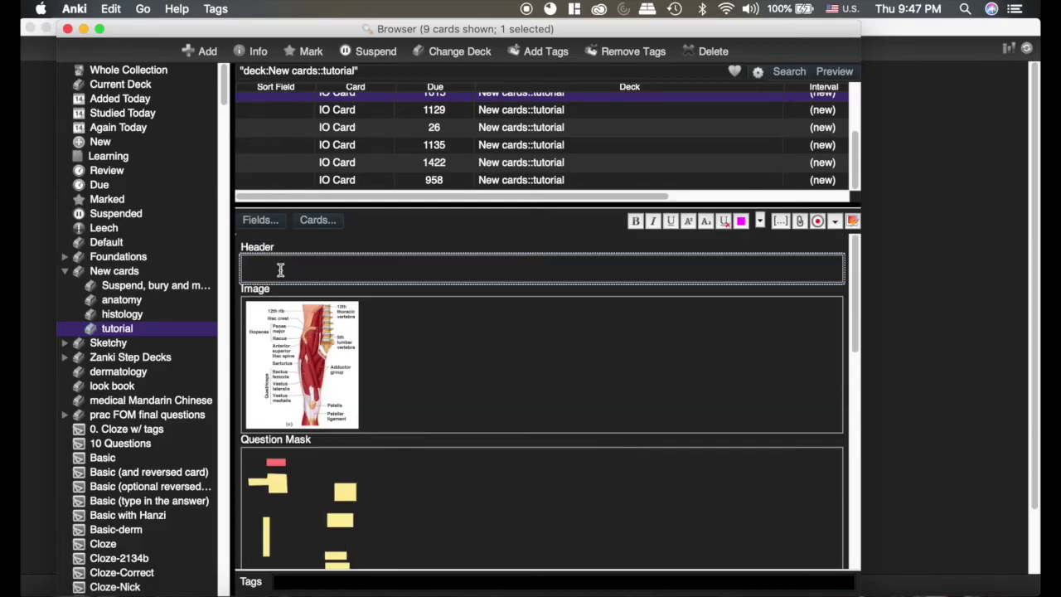
{"action": "type", "text": "Hello"}
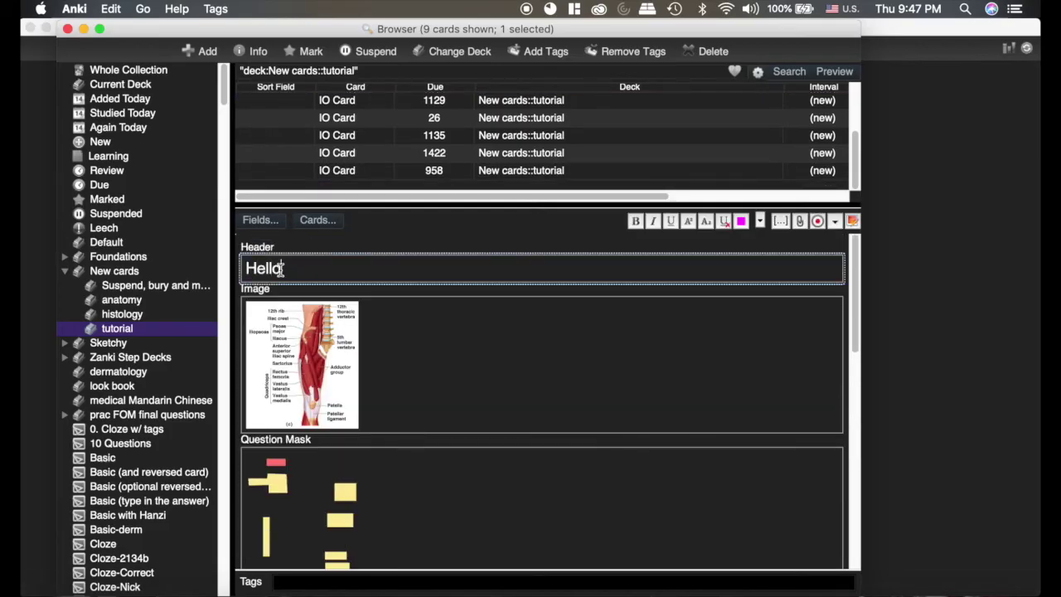
{"action": "left_click", "coordinate": [833, 72]}
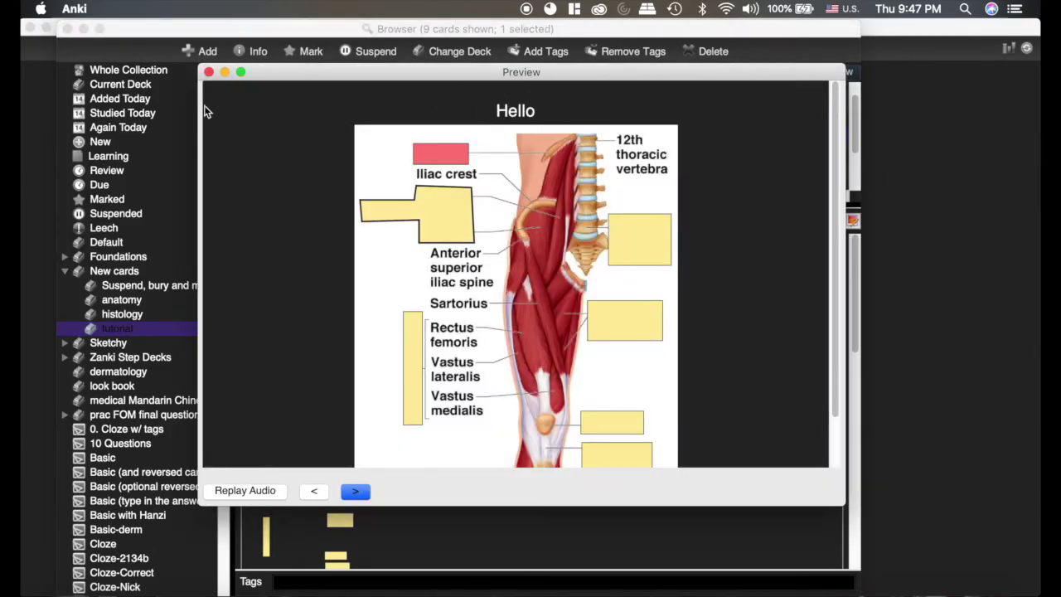
{"action": "left_click", "coordinate": [209, 73]}
{"action": "scroll", "coordinate": [424, 345], "scroll_direction": "down", "scroll_amount": 10}
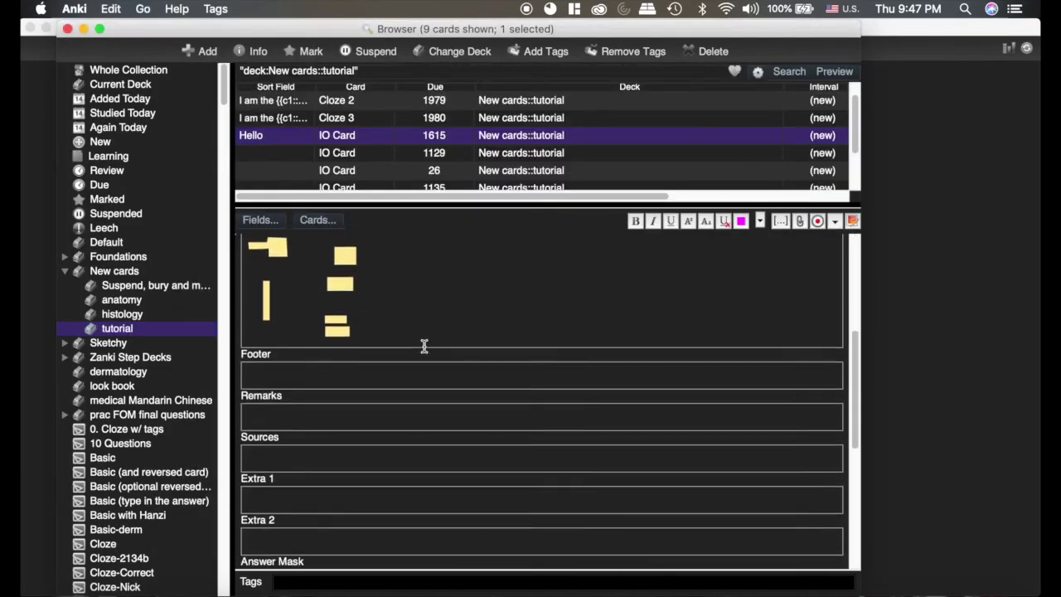
- Enter 'I am the Extra' in the Extra 1 field and preview the card
{"action": "left_click", "coordinate": [288, 366]}
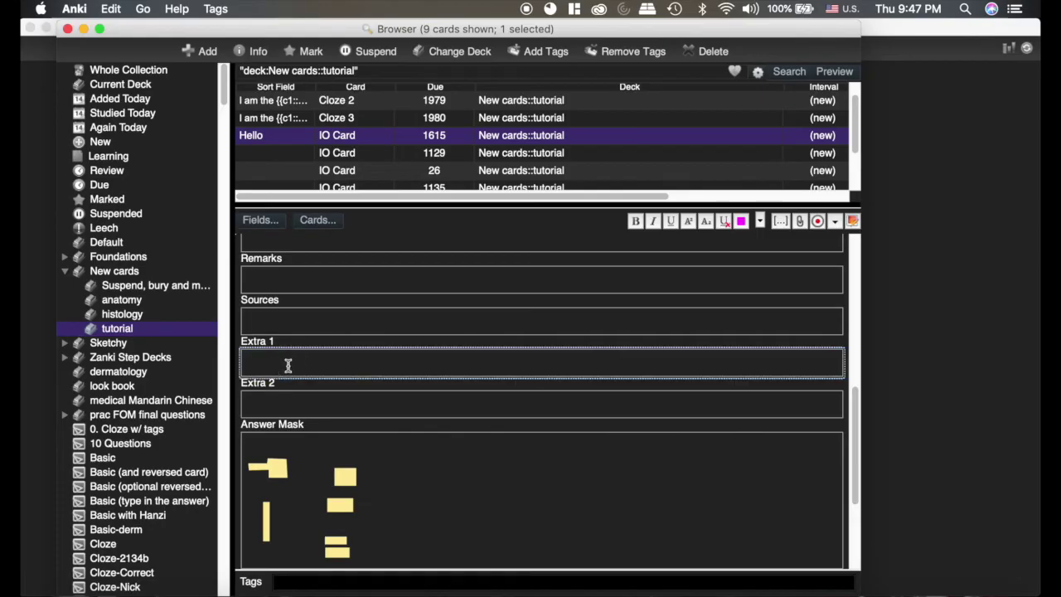
{"action": "type", "text": "I am the Extra"}
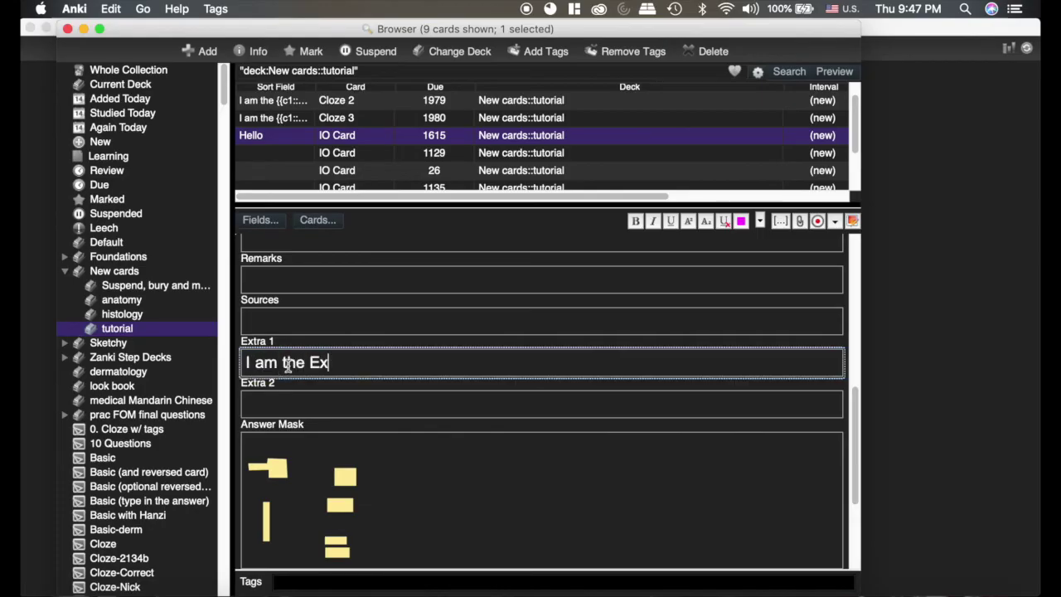
{"action": "left_click", "coordinate": [835, 71]}
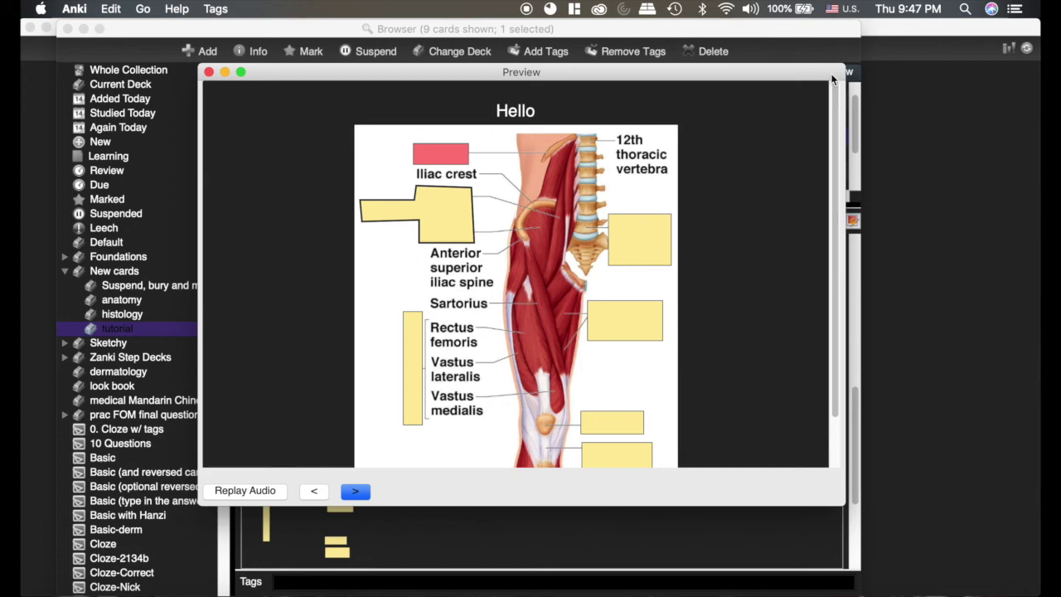
{"action": "scroll", "coordinate": [433, 333], "scroll_direction": "down", "scroll_amount": 2}
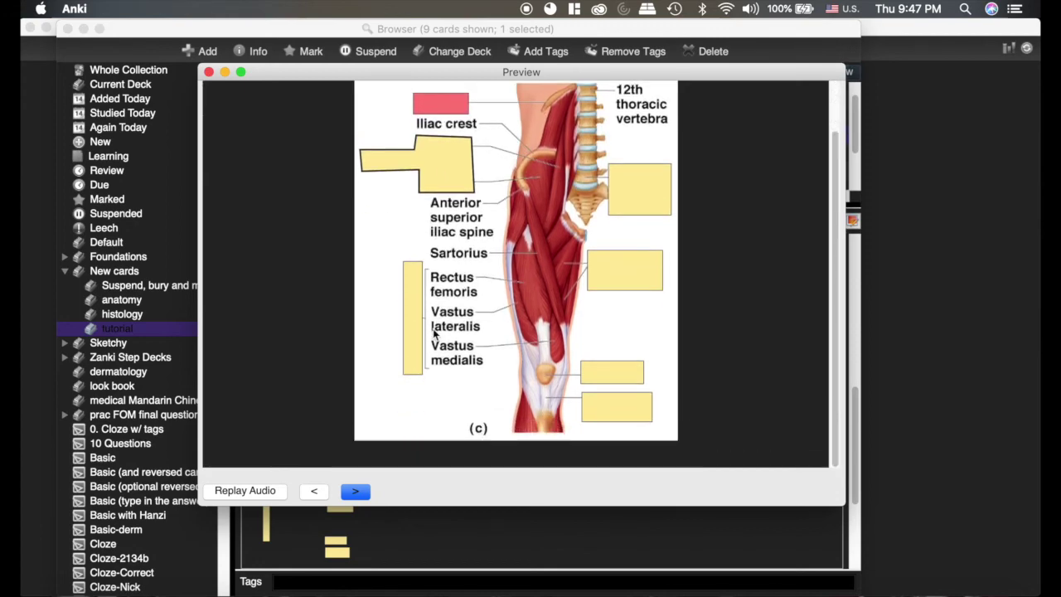
- Reveal the answer side showing the 12th rib label and the 'I am the Extra' text
{"action": "left_click", "coordinate": [354, 492]}
{"action": "scroll", "coordinate": [473, 332], "scroll_direction": "down", "scroll_amount": 3}
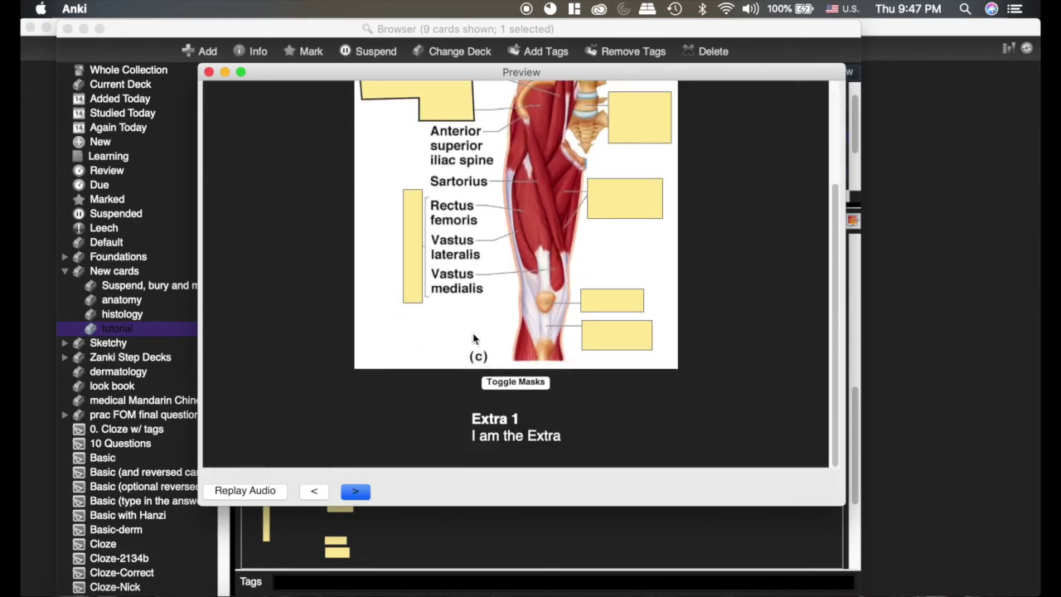
{"action": "scroll", "coordinate": [473, 333], "scroll_direction": "up", "scroll_amount": 3}
{"action": "scroll", "coordinate": [475, 339], "scroll_direction": "down", "scroll_amount": 3}
{"action": "scroll", "coordinate": [475, 339], "scroll_direction": "up", "scroll_amount": 3}
{"action": "scroll", "coordinate": [475, 339], "scroll_direction": "down", "scroll_amount": 3}
{"action": "scroll", "coordinate": [476, 338], "scroll_direction": "up", "scroll_amount": 3}
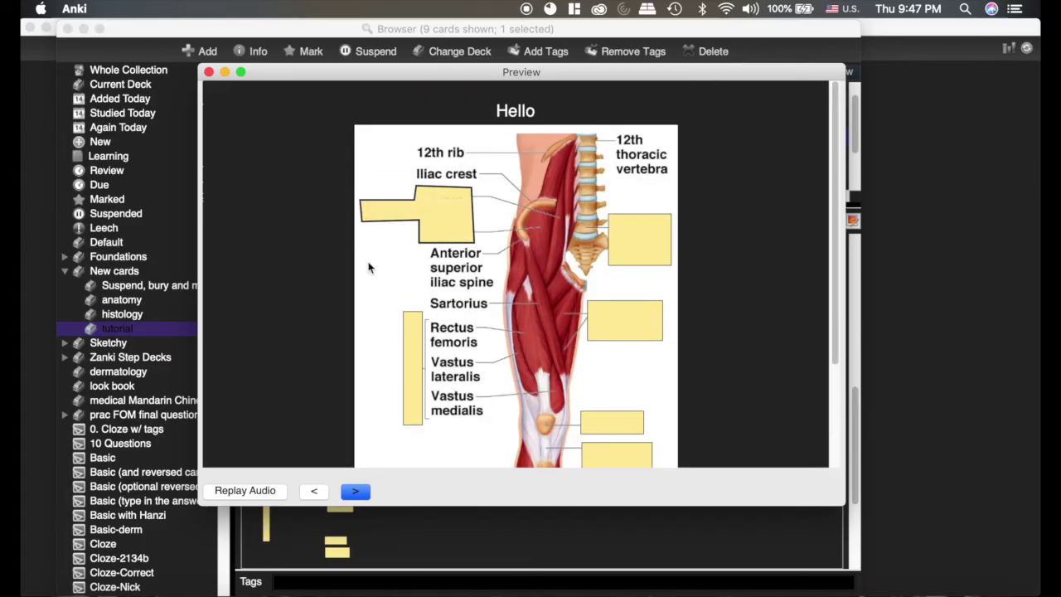
{"action": "scroll", "coordinate": [776, 265], "scroll_direction": "down", "scroll_amount": 3}
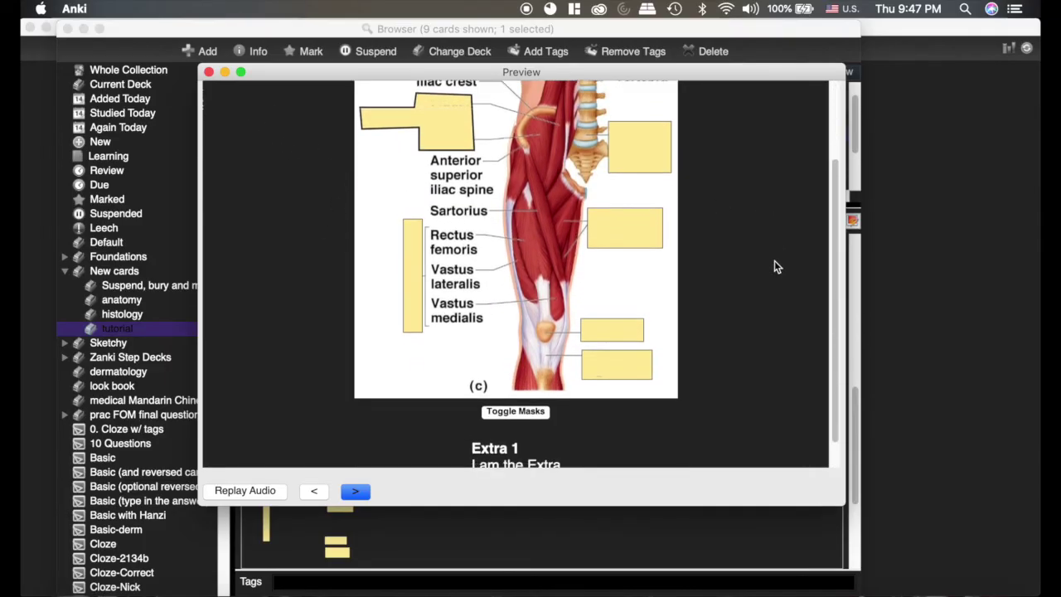
{"action": "scroll", "coordinate": [699, 271], "scroll_direction": "up", "scroll_amount": 3}
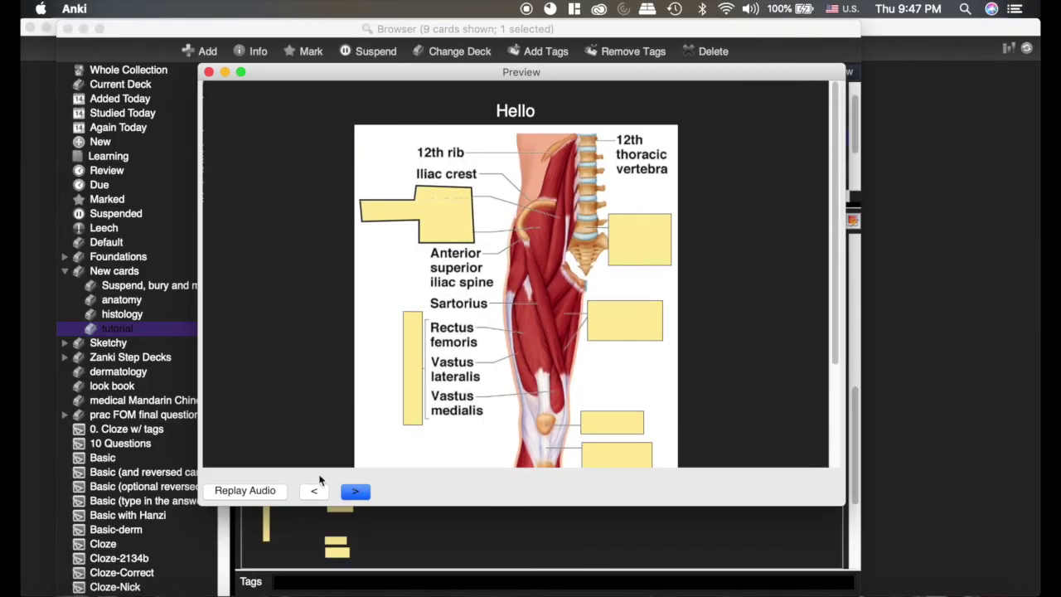
- Preview the Hello occlusion card from the browser and reveal its answer side
{"action": "left_click", "coordinate": [315, 491]}
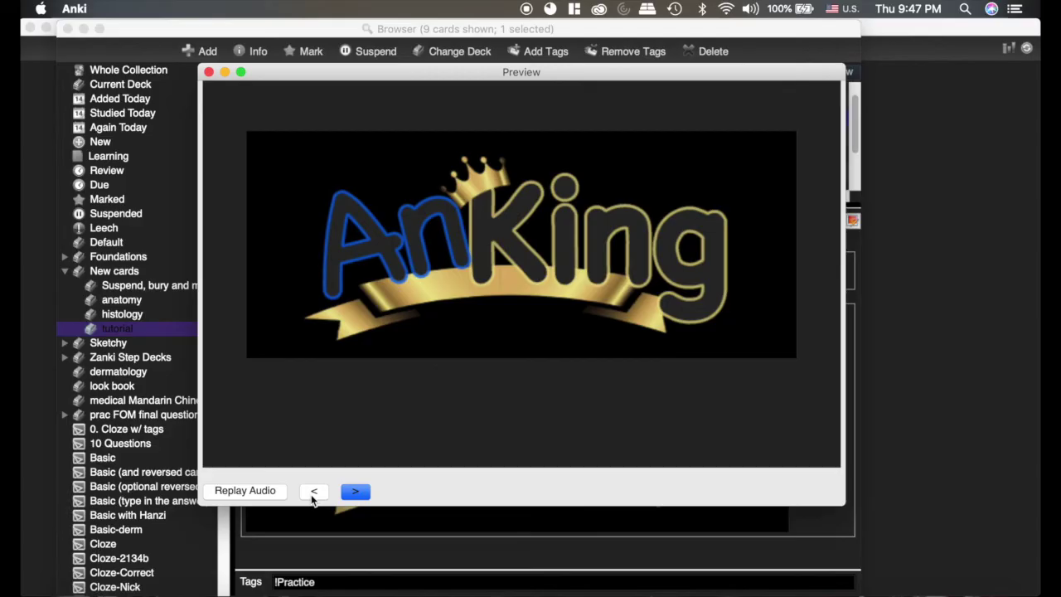
{"action": "left_click", "coordinate": [209, 72]}
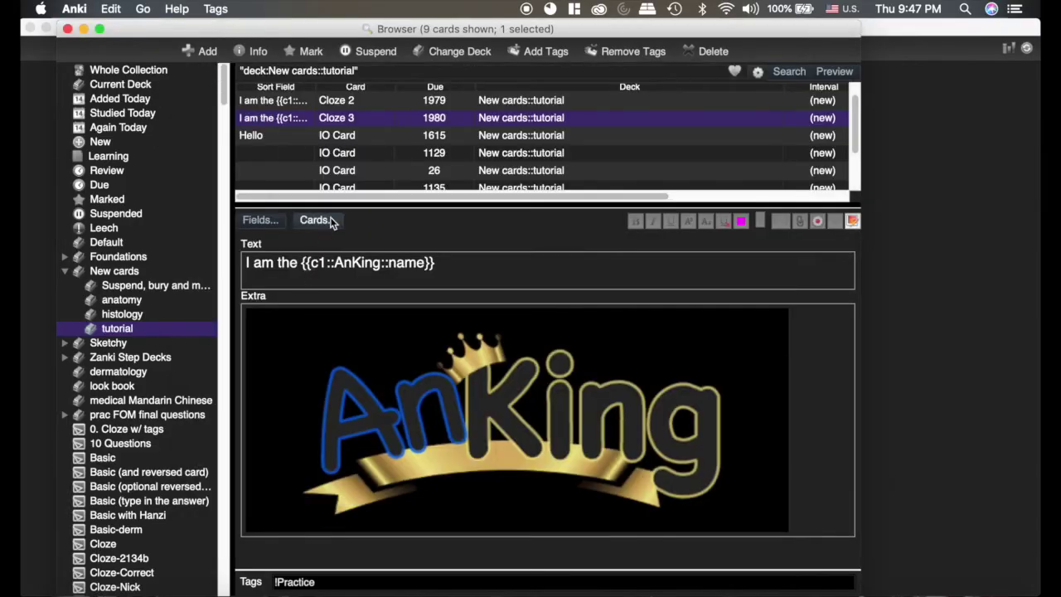
{"action": "left_click", "coordinate": [345, 154]}
{"action": "left_click", "coordinate": [348, 135]}
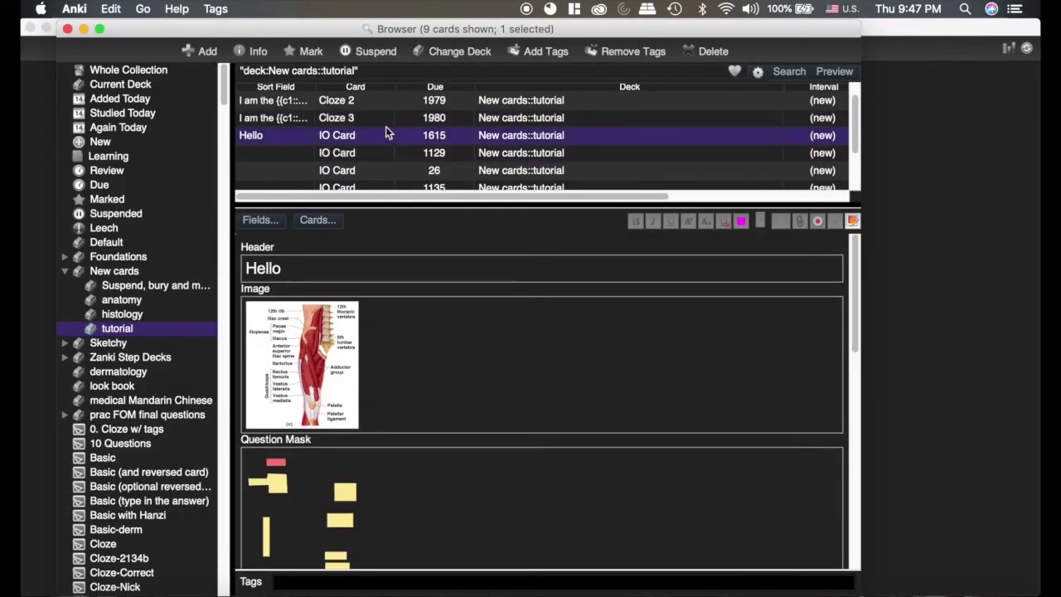
{"action": "left_click", "coordinate": [834, 71]}
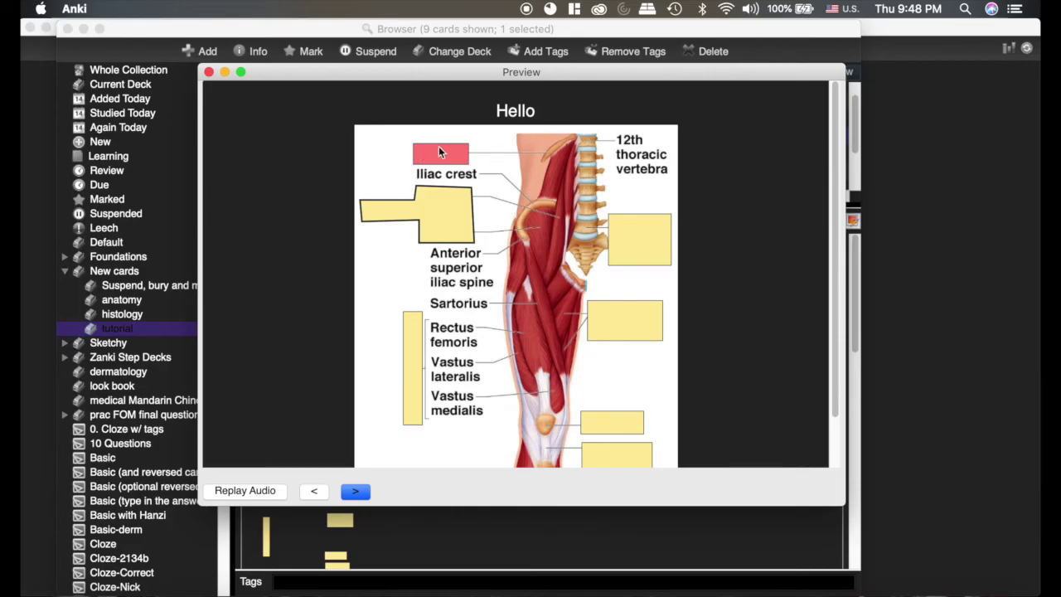
{"action": "left_click", "coordinate": [357, 492]}
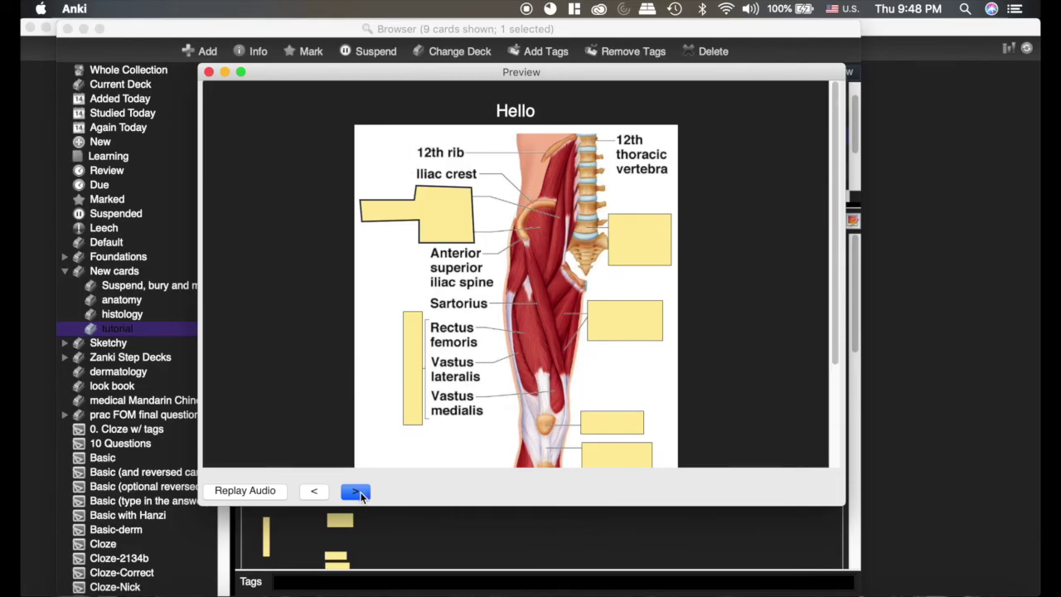
- Toggle the masks on and off to check the hidden labels, then close the preview
{"action": "scroll", "coordinate": [499, 319], "scroll_direction": "down", "scroll_amount": 3}
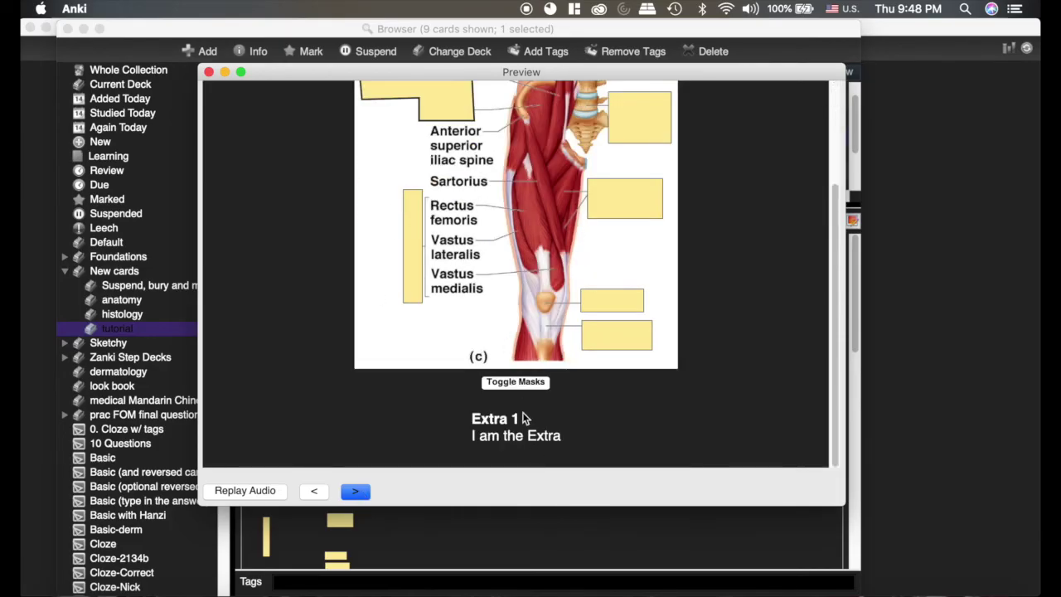
{"action": "scroll", "coordinate": [522, 250], "scroll_direction": "up", "scroll_amount": 3}
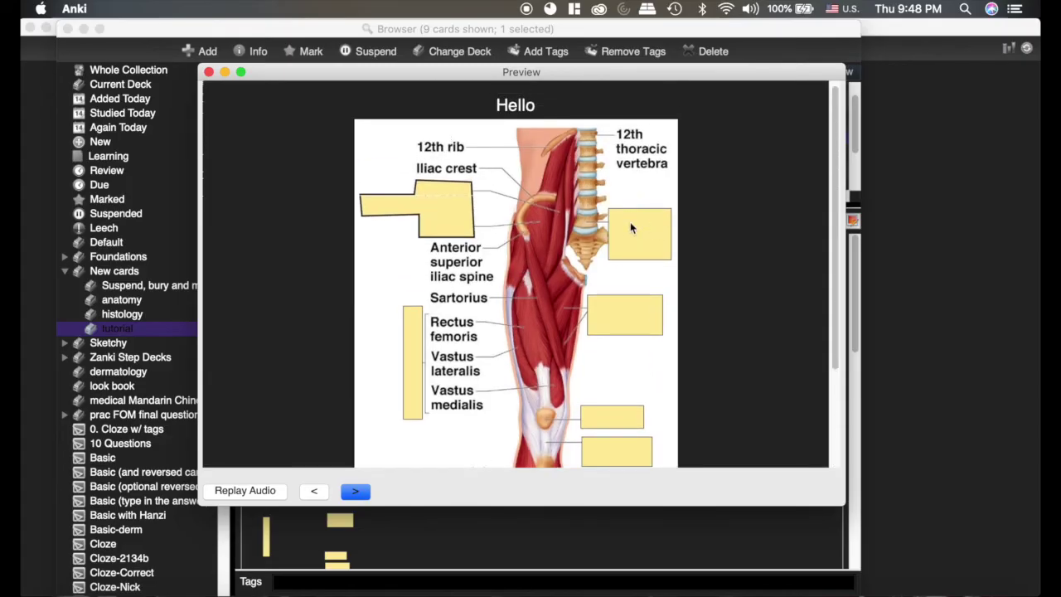
{"action": "scroll", "coordinate": [495, 312], "scroll_direction": "down", "scroll_amount": 3}
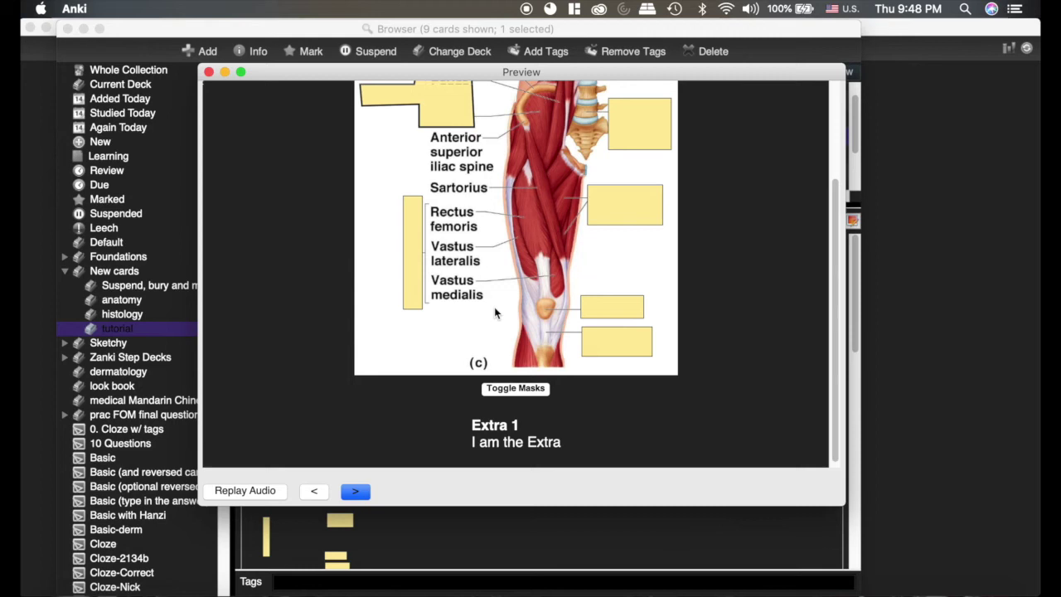
{"action": "left_click", "coordinate": [523, 389]}
{"action": "left_click", "coordinate": [523, 389]}
{"action": "left_click", "coordinate": [523, 390]}
{"action": "left_click", "coordinate": [523, 390]}
{"action": "left_click", "coordinate": [523, 389]}
{"action": "left_click", "coordinate": [523, 390]}
{"action": "left_click", "coordinate": [524, 390]}
{"action": "scroll", "coordinate": [341, 278], "scroll_direction": "up", "scroll_amount": 3}
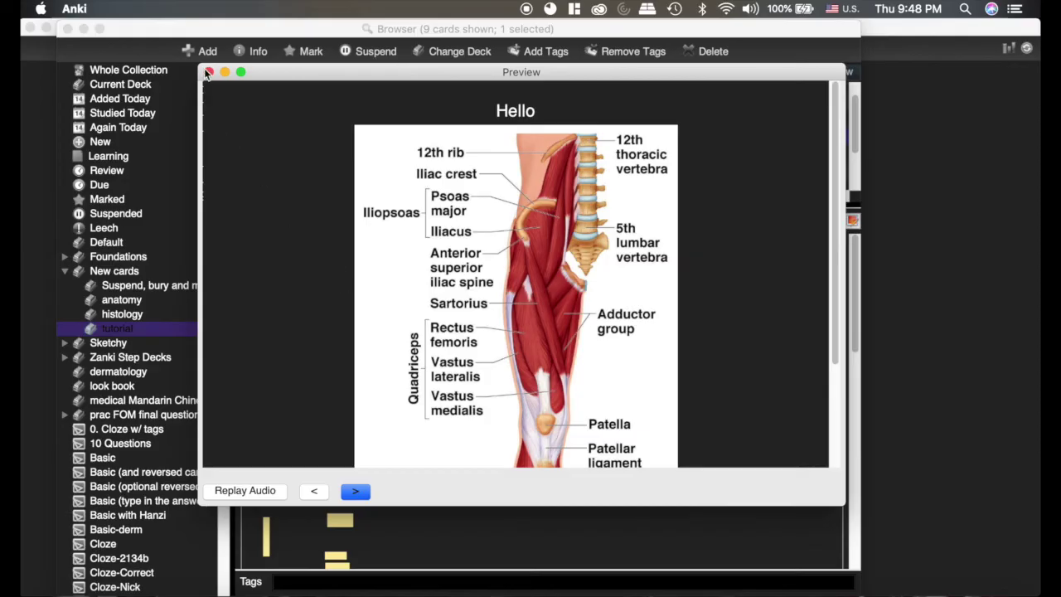
{"action": "left_click", "coordinate": [209, 72]}
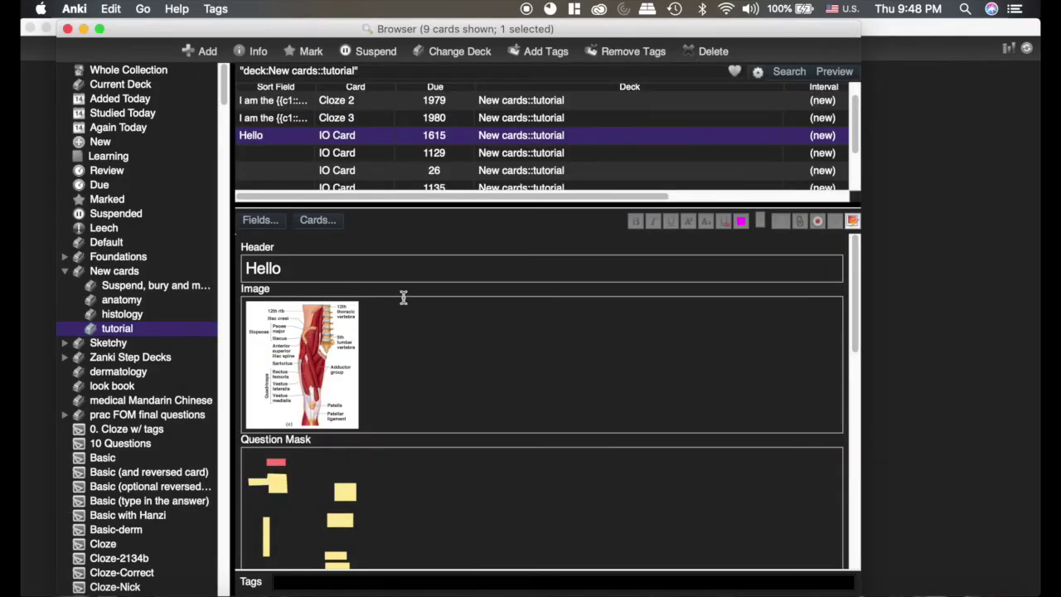
- Capture a region screenshot of the leg-muscle image and close the card browser
{"action": "key", "text": "super+shift+4"}
{"action": "left_click_drag", "start_coordinate": [242, 300], "coordinate": [360, 429]}
{"action": "left_click", "coordinate": [67, 28]}
- Start an Image Occlusion card from the captured image, view its Fields tab, then close it
{"action": "left_click", "coordinate": [523, 47]}
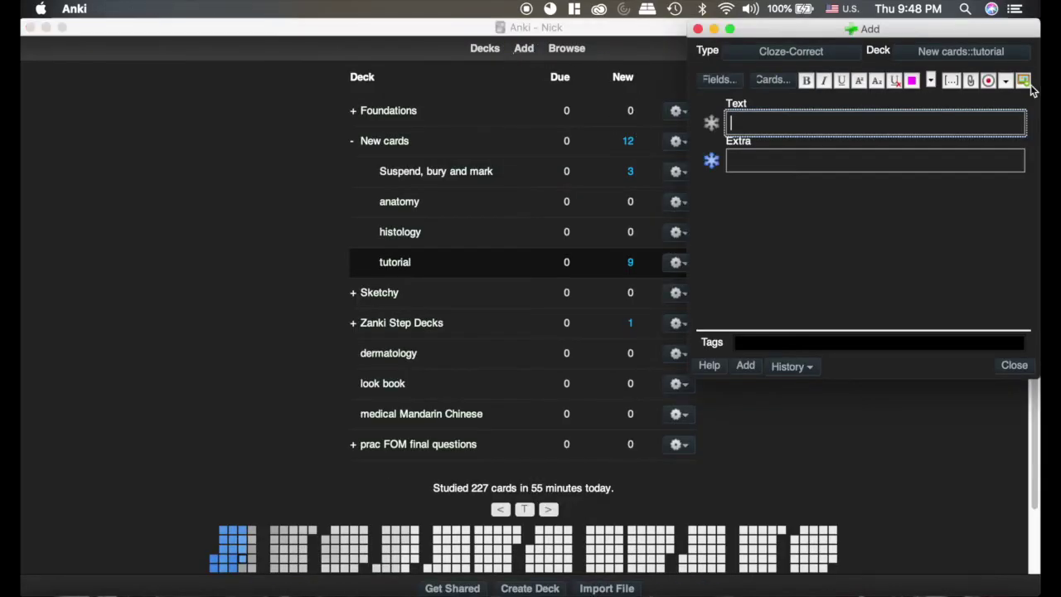
{"action": "left_click", "coordinate": [1024, 81]}
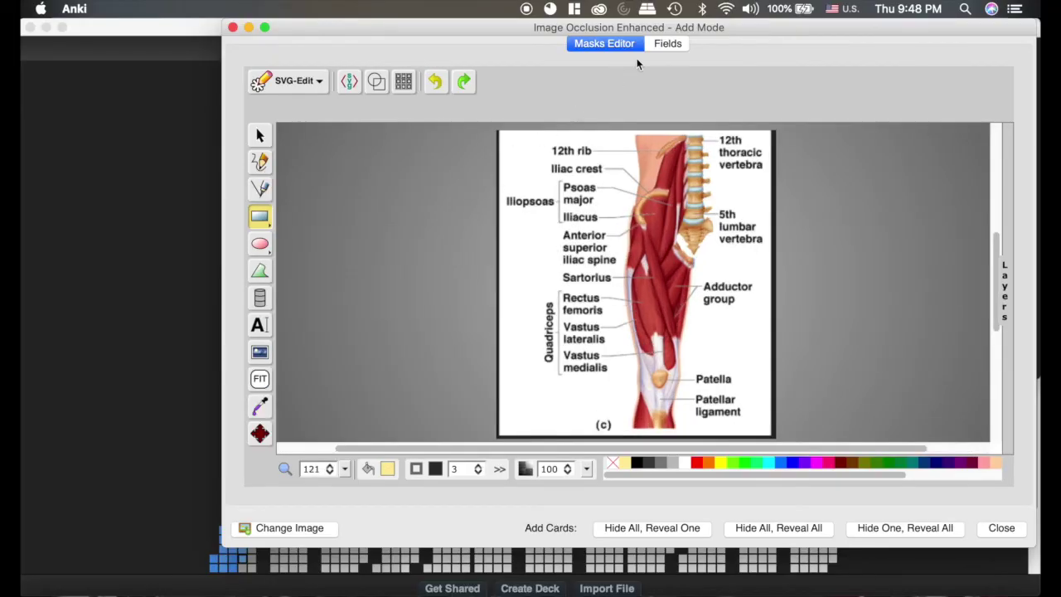
{"action": "left_click", "coordinate": [678, 47]}
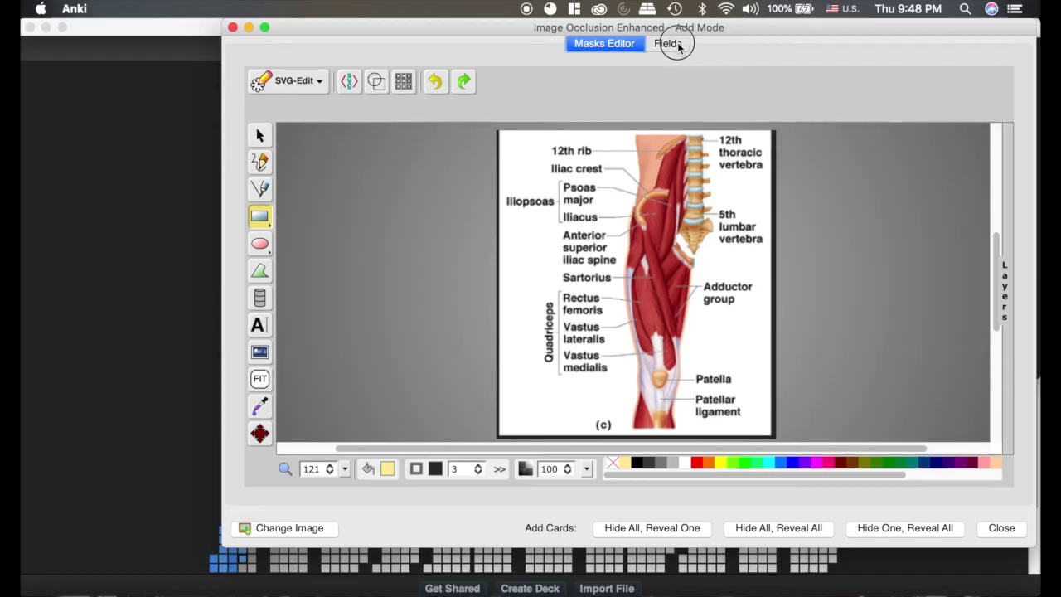
{"action": "left_click", "coordinate": [434, 291]}
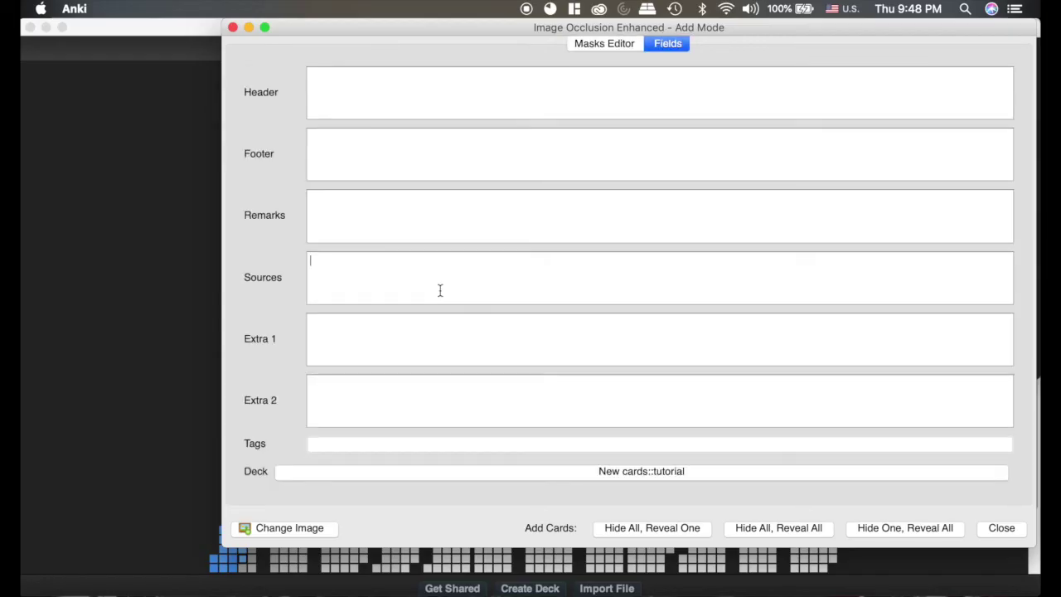
{"action": "left_click", "coordinate": [622, 44]}
{"action": "left_click", "coordinate": [676, 44]}
{"action": "left_click", "coordinate": [622, 45]}
{"action": "left_click", "coordinate": [232, 28]}
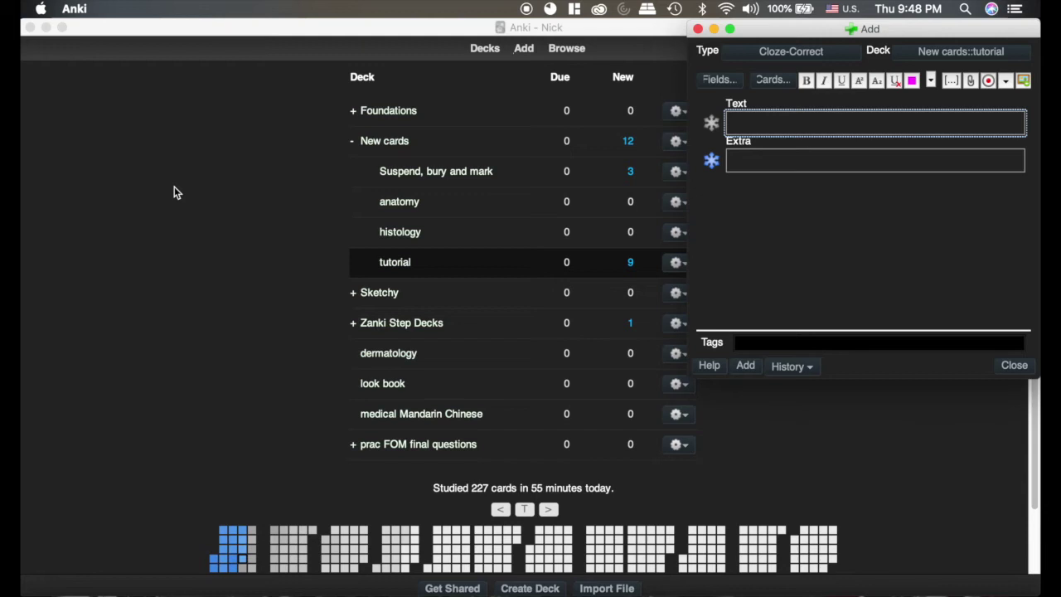
- Open the Layers panel and toggle the Masks layer's visibility off and on
{"action": "left_click", "coordinate": [701, 32]}
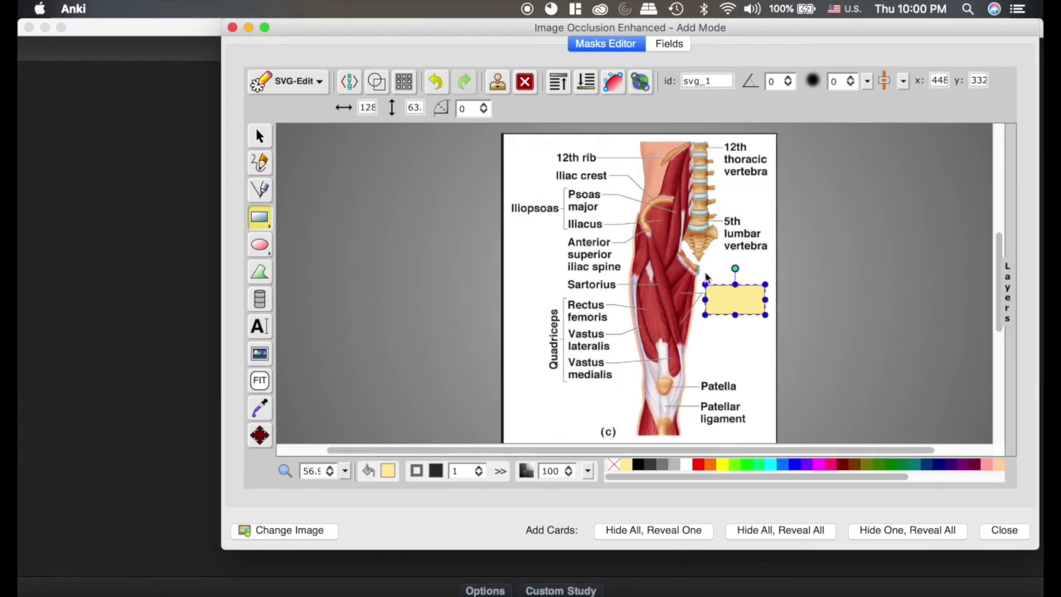
{"action": "left_click", "coordinate": [1009, 300]}
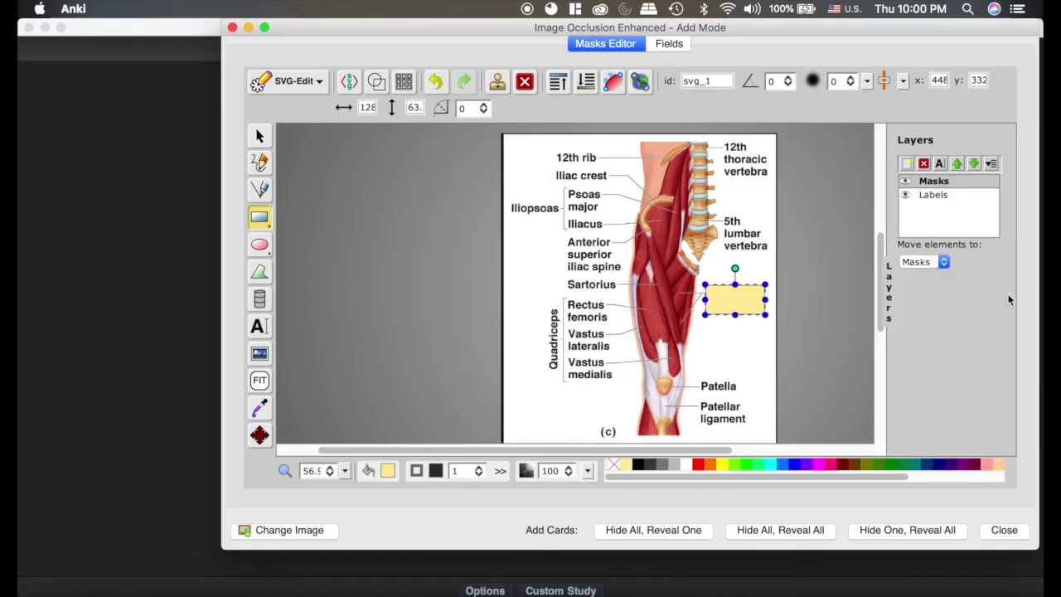
{"action": "left_click", "coordinate": [907, 181]}
{"action": "left_click", "coordinate": [907, 181]}
{"action": "left_click", "coordinate": [907, 182]}
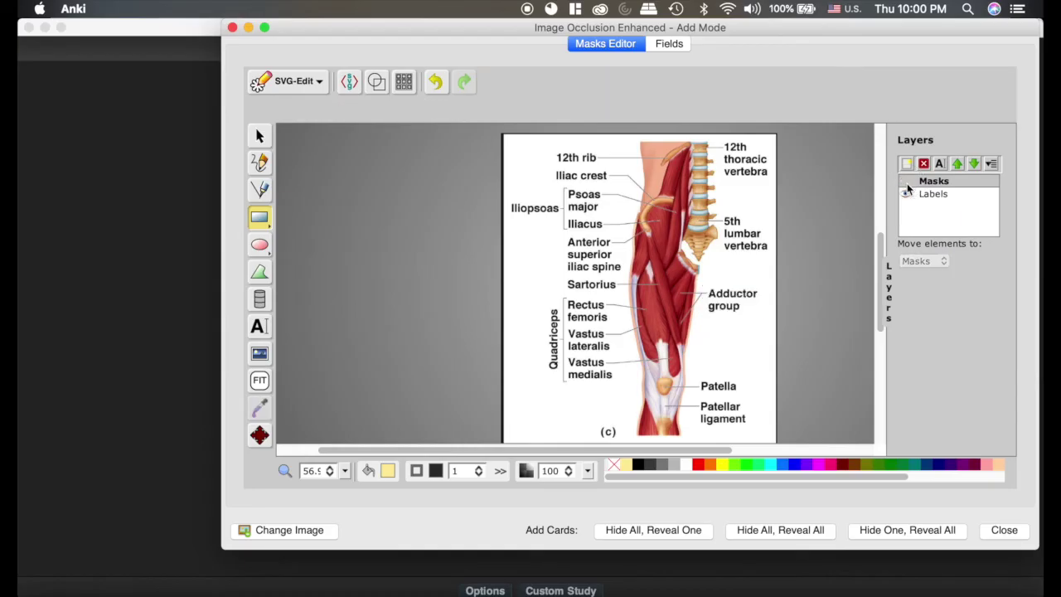
{"action": "left_click", "coordinate": [907, 183]}
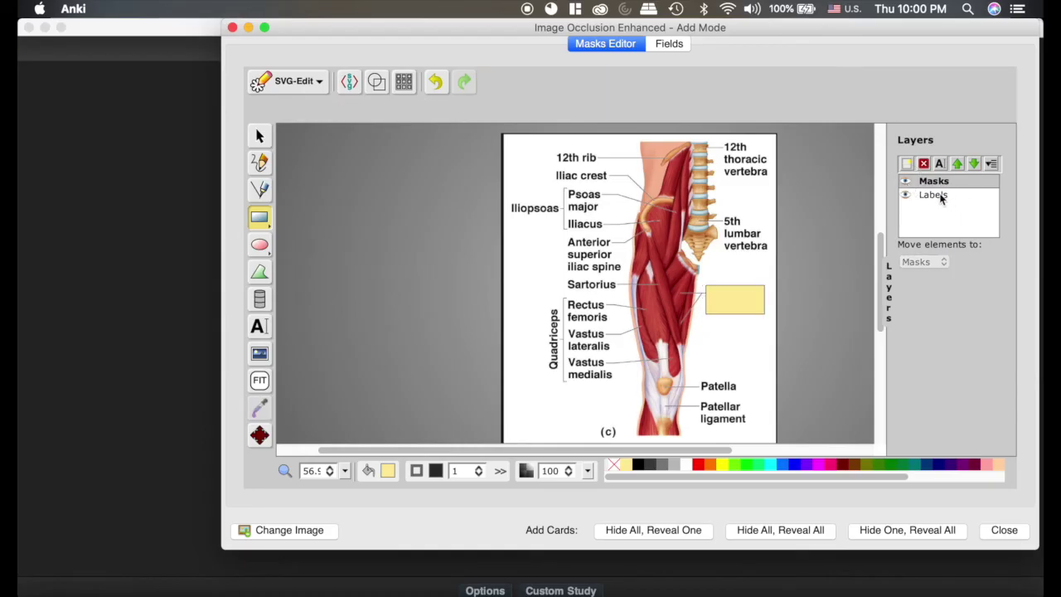
- Make Labels the current layer, hide the Masks layer, and choose the Text tool
{"action": "left_click", "coordinate": [944, 196]}
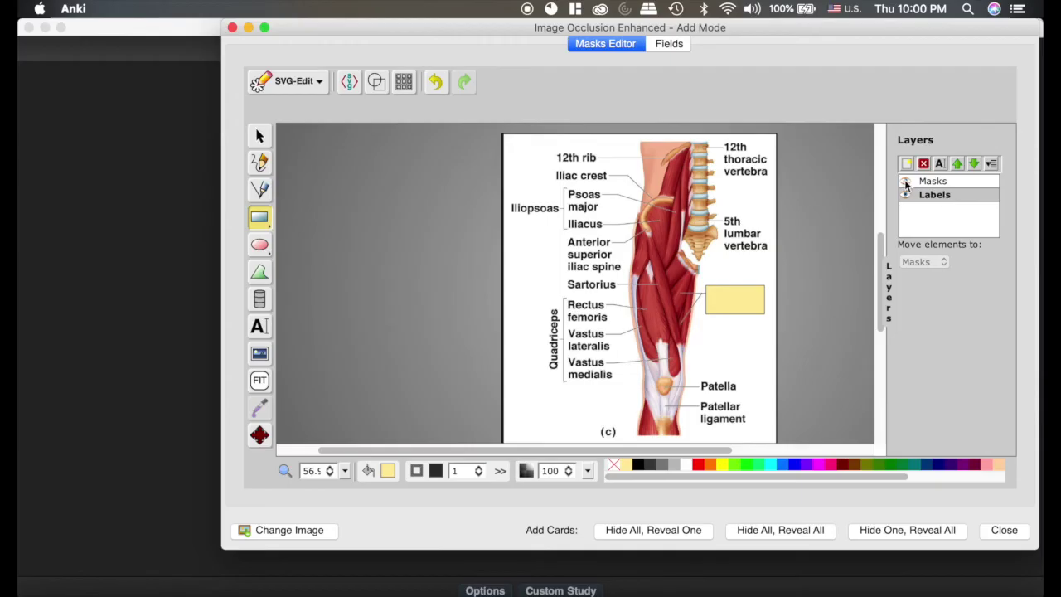
{"action": "left_click", "coordinate": [906, 184]}
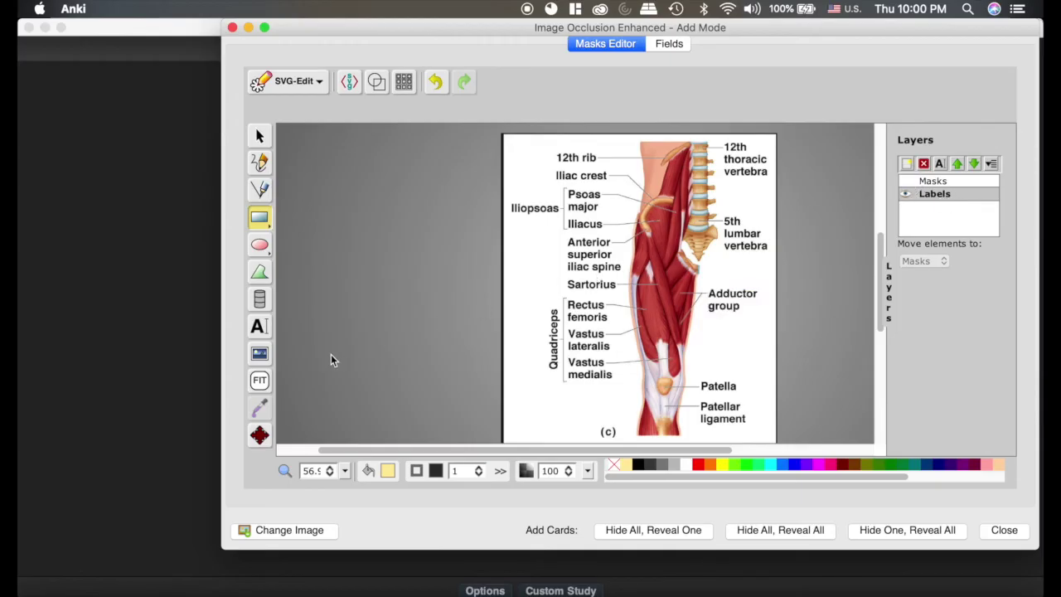
{"action": "left_click", "coordinate": [259, 328]}
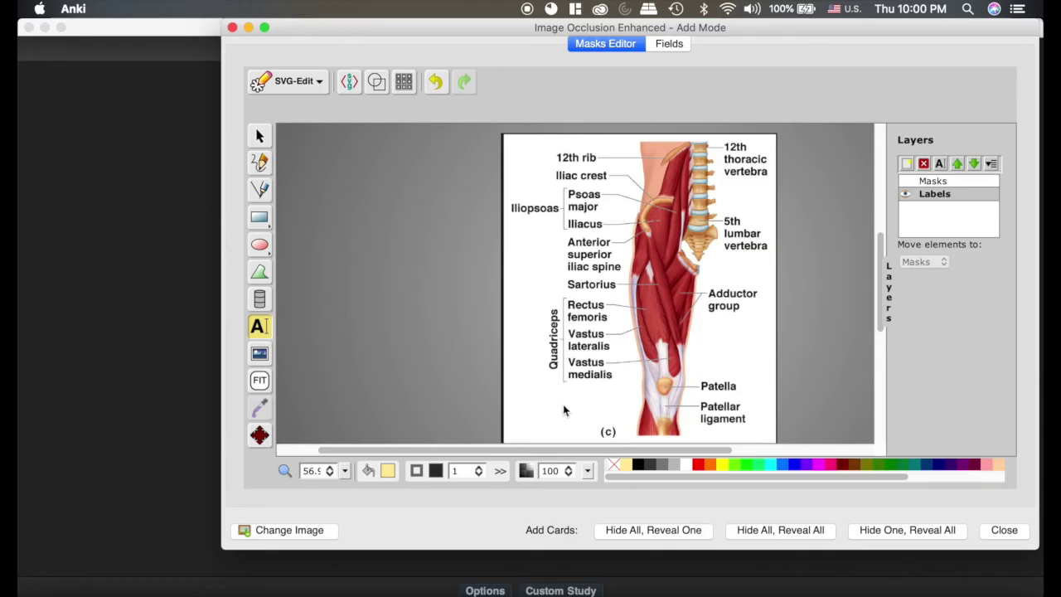
- Add a 'psoas minor' text label with a freehand line to the psoas muscle
{"action": "left_click", "coordinate": [535, 147]}
{"action": "type", "text": "ps"}
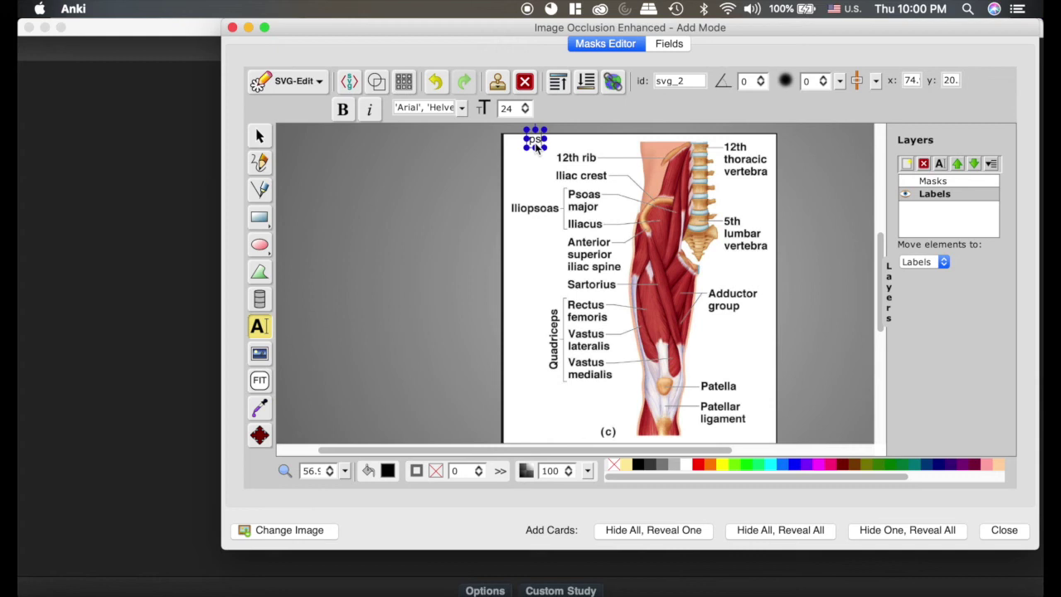
{"action": "type", "text": "oas minor"}
{"action": "key", "text": "Escape"}
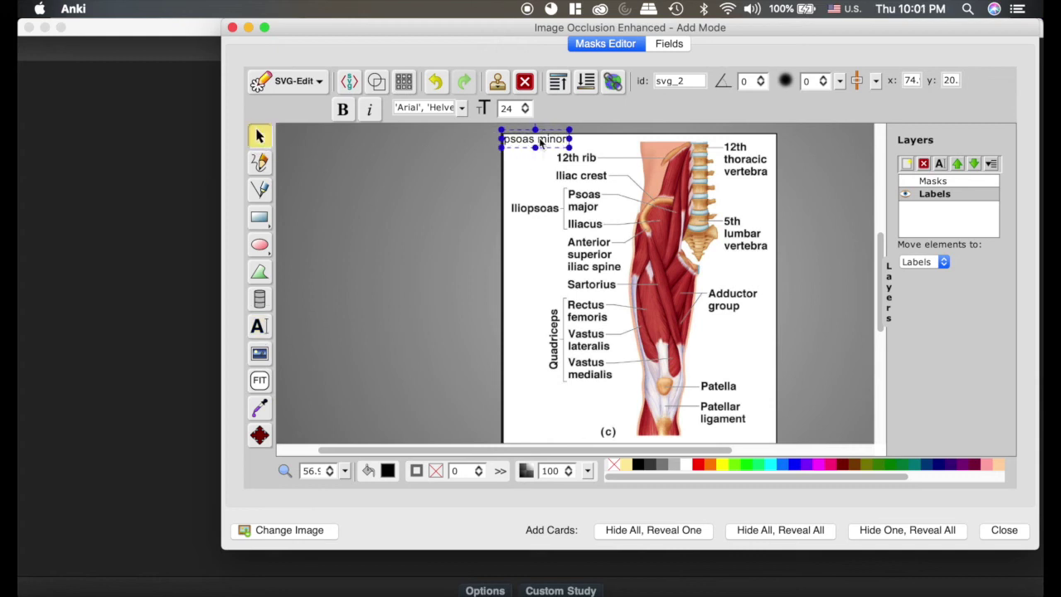
{"action": "left_click", "coordinate": [537, 144]}
{"action": "left_click_drag", "start_coordinate": [538, 144], "coordinate": [549, 149]}
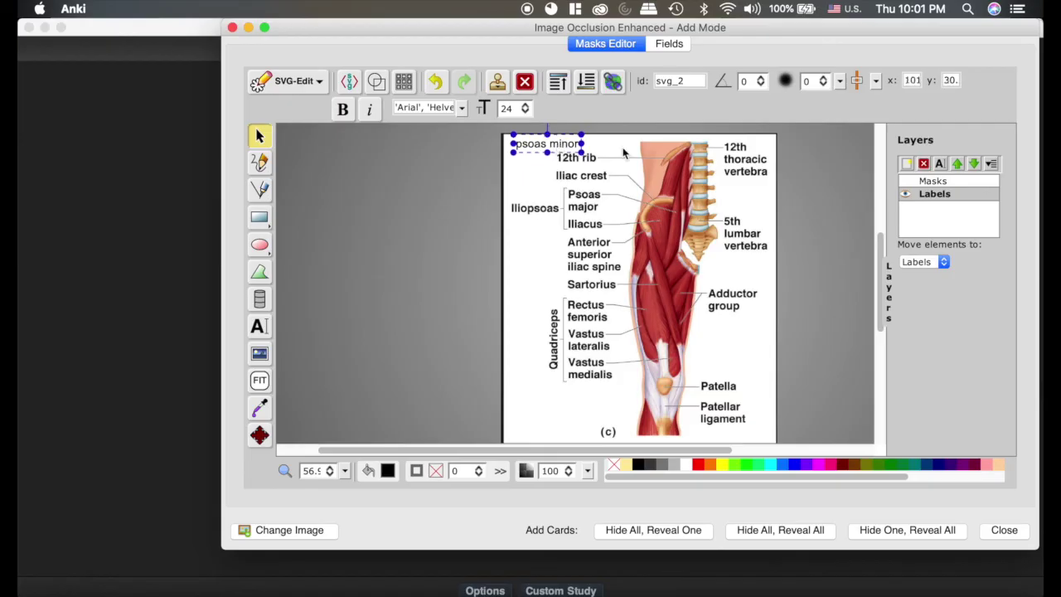
{"action": "left_click", "coordinate": [259, 163]}
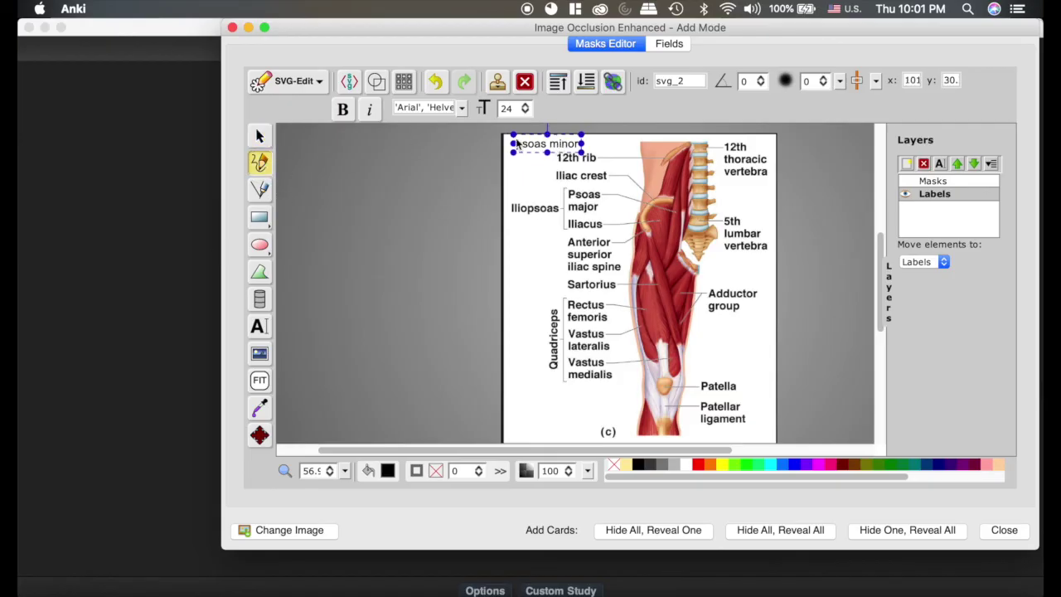
{"action": "left_click_drag", "start_coordinate": [589, 150], "coordinate": [684, 191]}
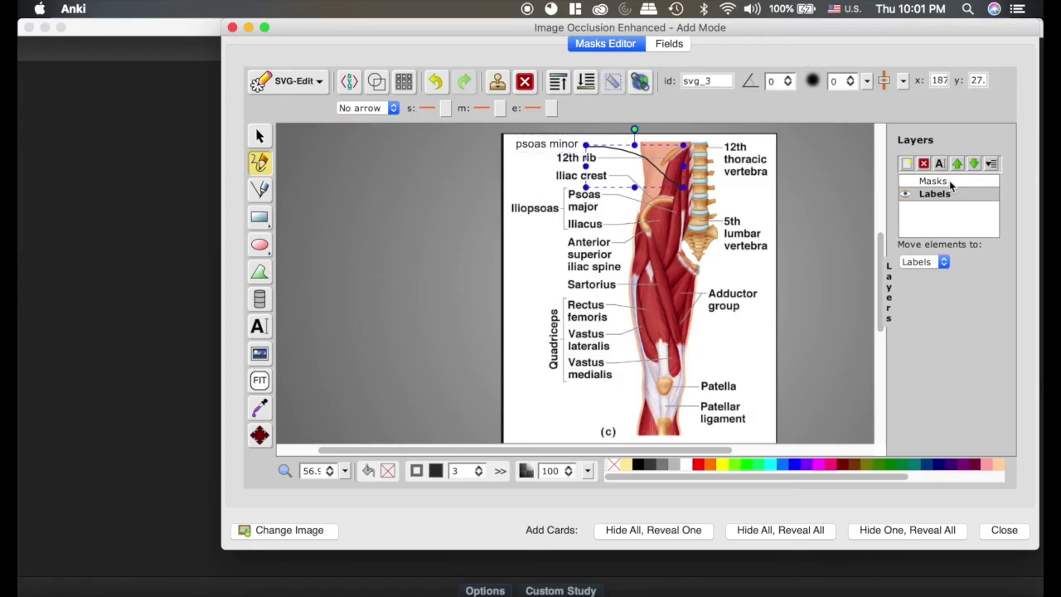
- Show the Masks layer and cover the psoas minor label with a yellow rectangle
{"action": "left_click", "coordinate": [950, 182]}
{"action": "left_click", "coordinate": [906, 181]}
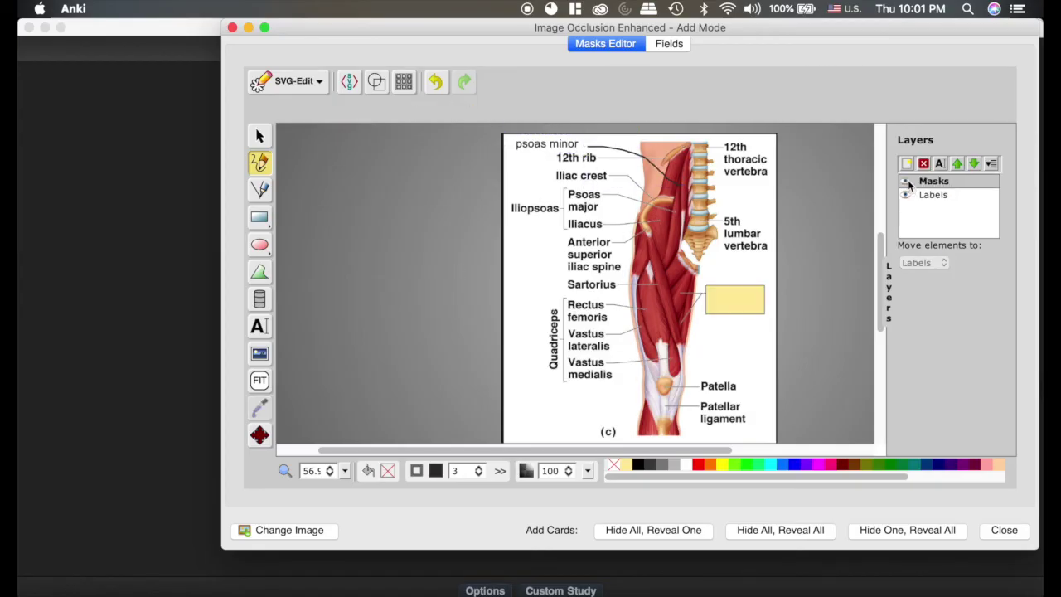
{"action": "left_click", "coordinate": [260, 218]}
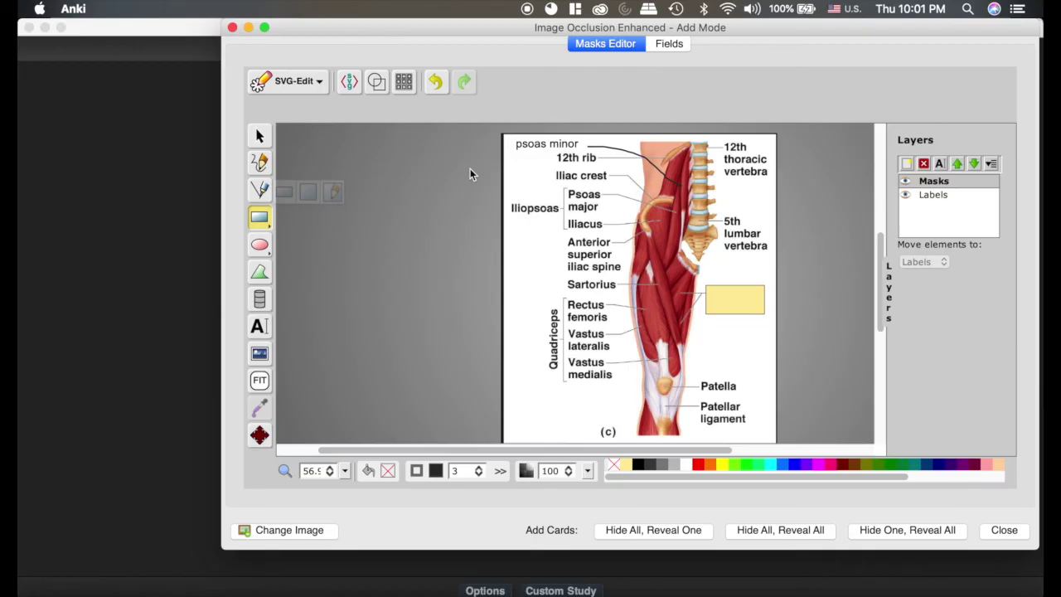
{"action": "left_click_drag", "start_coordinate": [510, 142], "coordinate": [586, 155]}
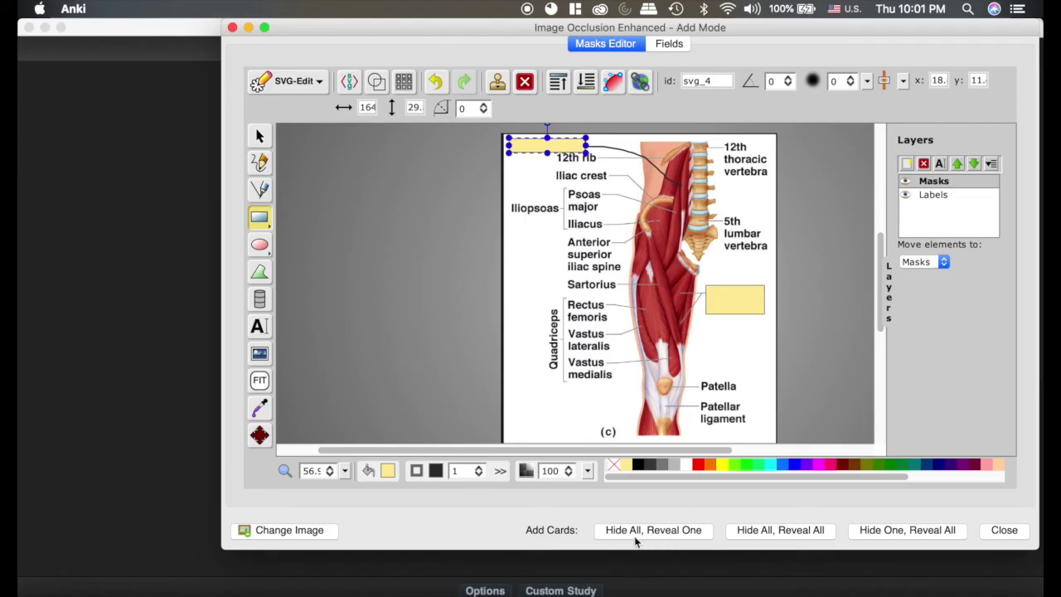
- Add the Hide All, Reveal One cards, then toggle the Masks layer off and on
{"action": "left_click", "coordinate": [666, 535]}
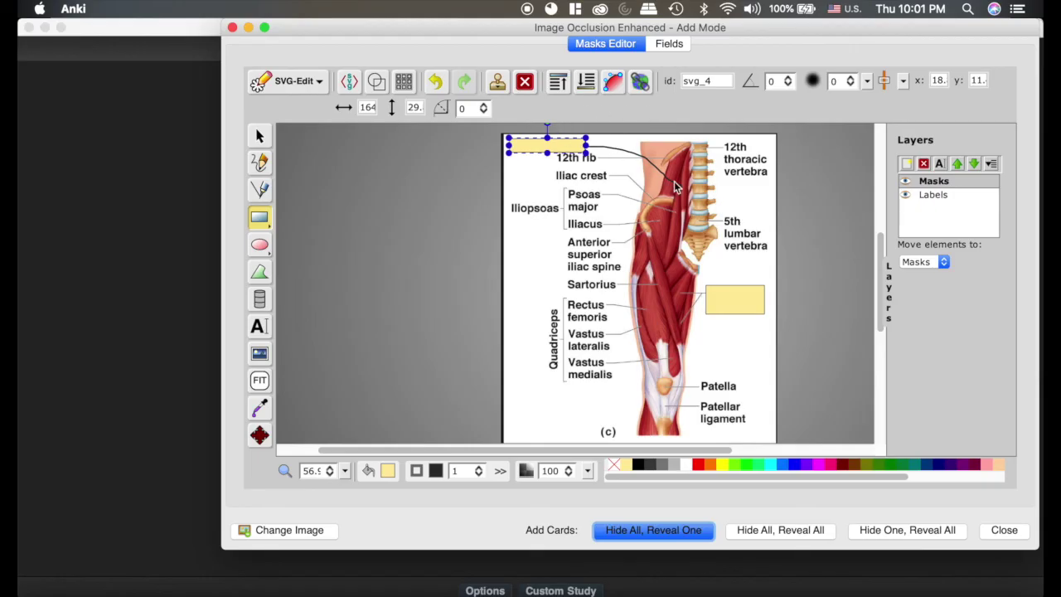
{"action": "left_click", "coordinate": [905, 181]}
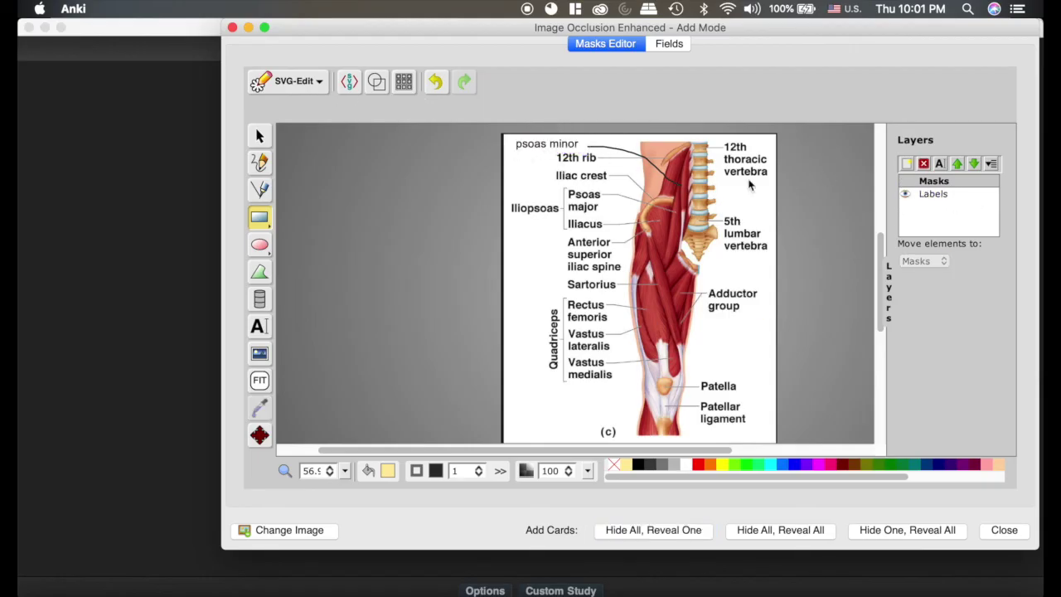
{"action": "left_click", "coordinate": [906, 180]}
- Preview the newest IO card in the tutorial deck and reveal its psoas minor answer
{"action": "left_click", "coordinate": [233, 28]}
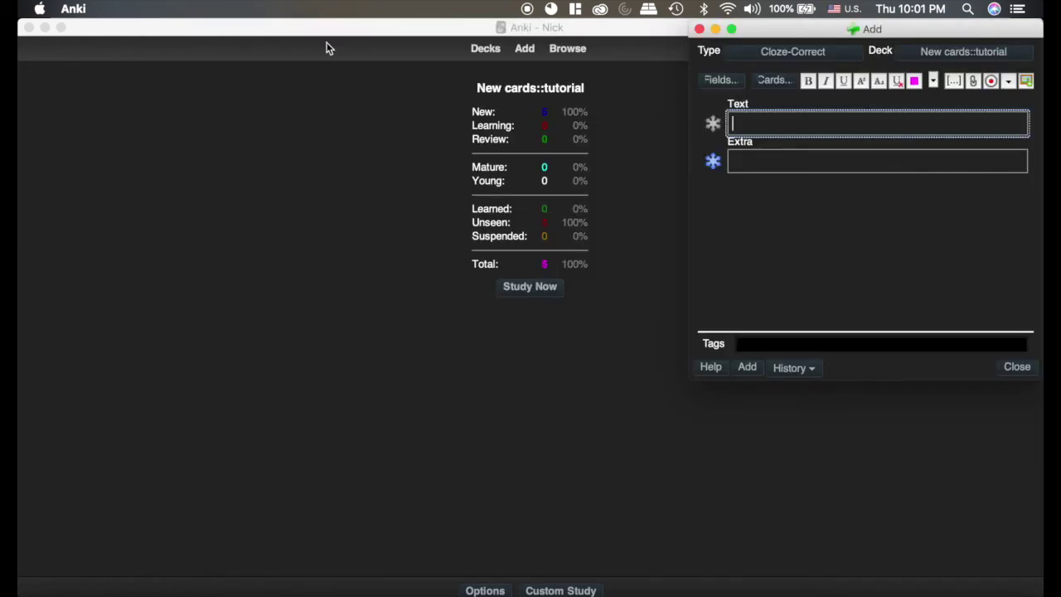
{"action": "left_click", "coordinate": [576, 50]}
{"action": "left_click", "coordinate": [124, 330]}
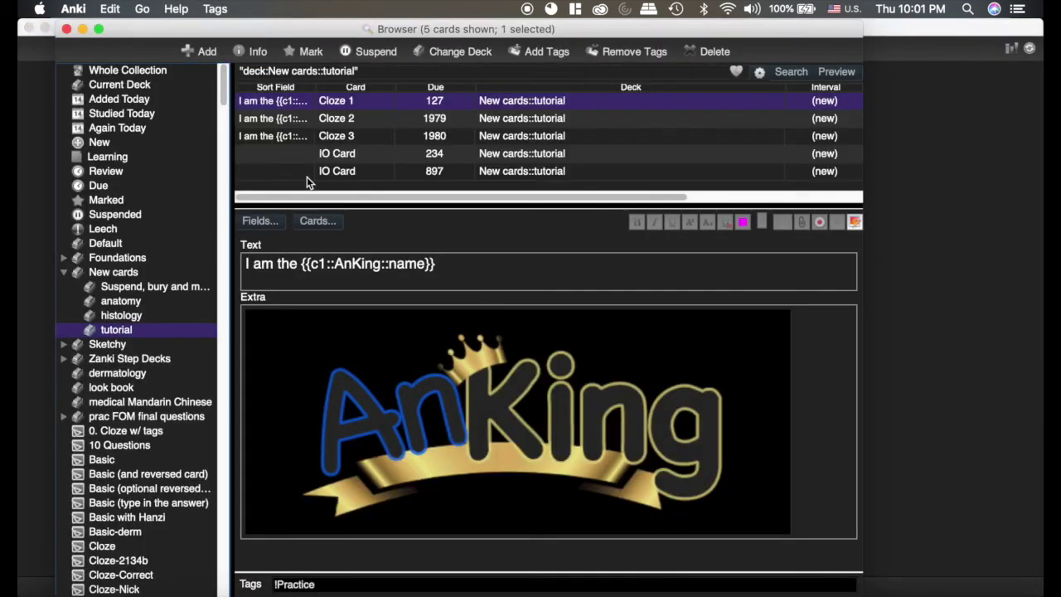
{"action": "left_click", "coordinate": [338, 172]}
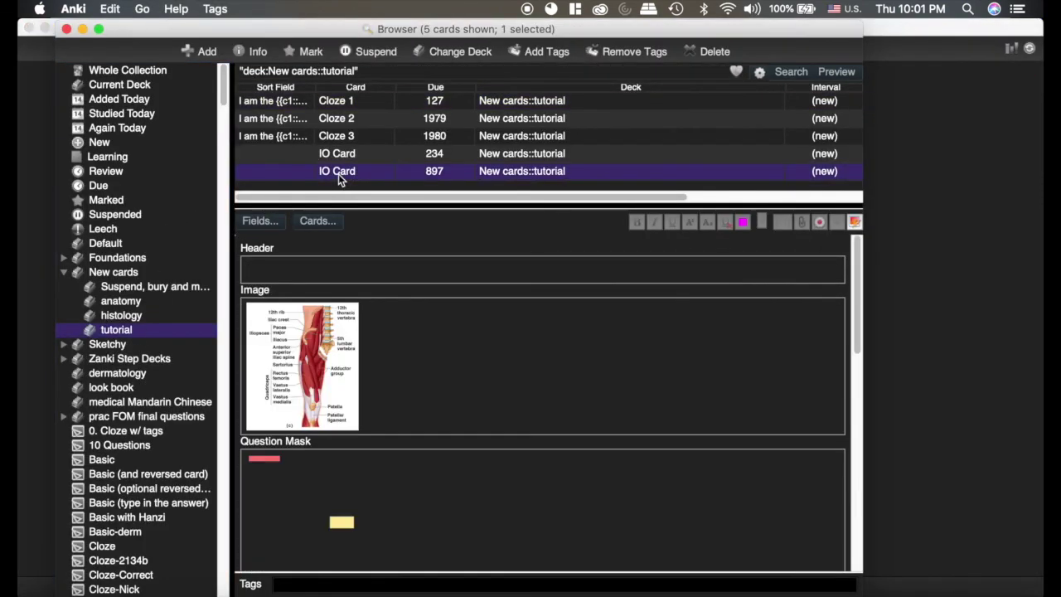
{"action": "left_click", "coordinate": [837, 73]}
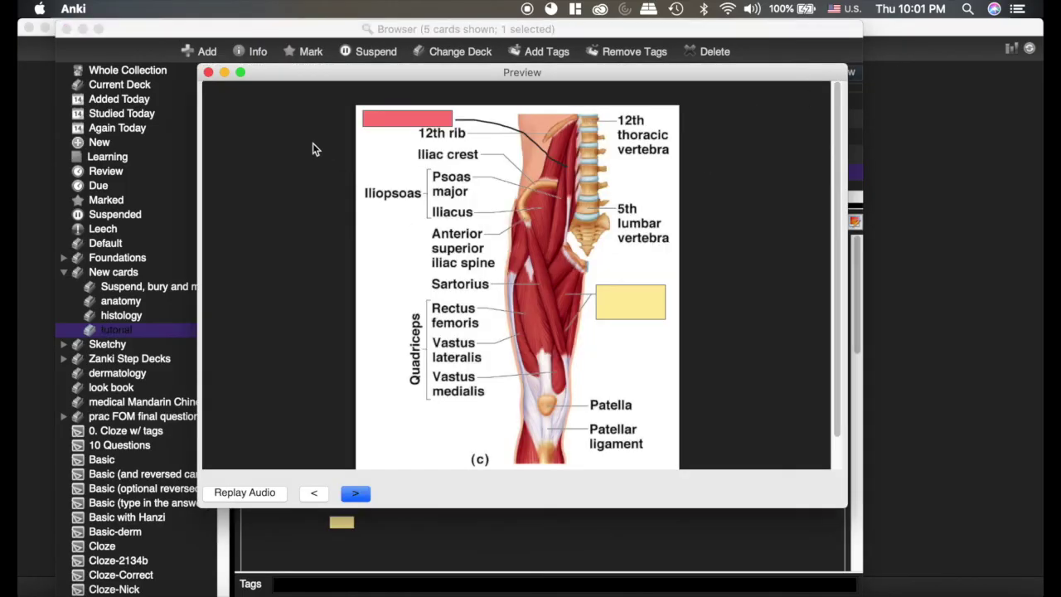
{"action": "left_click", "coordinate": [355, 493]}
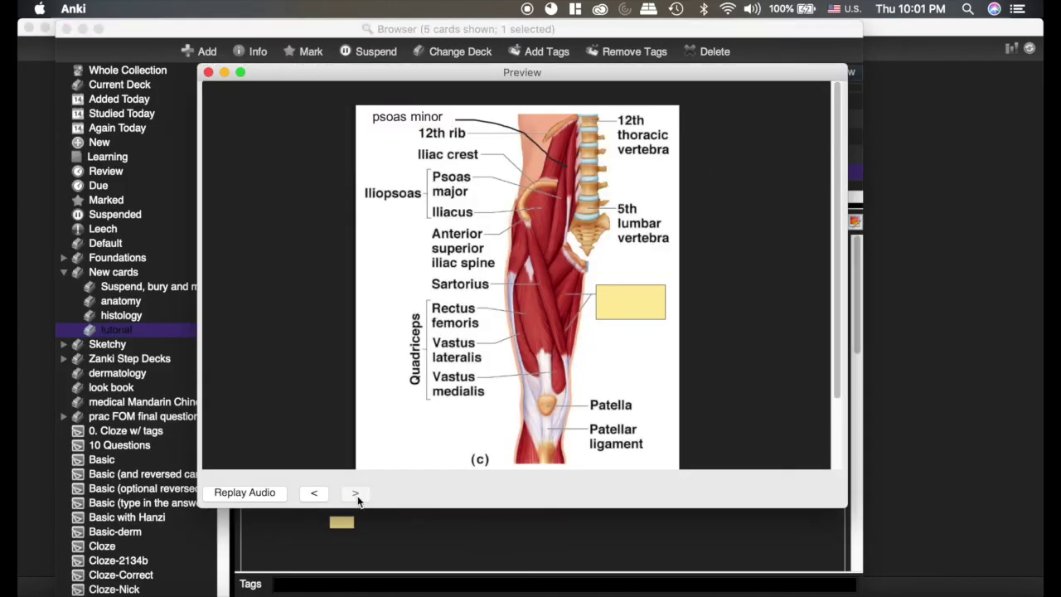